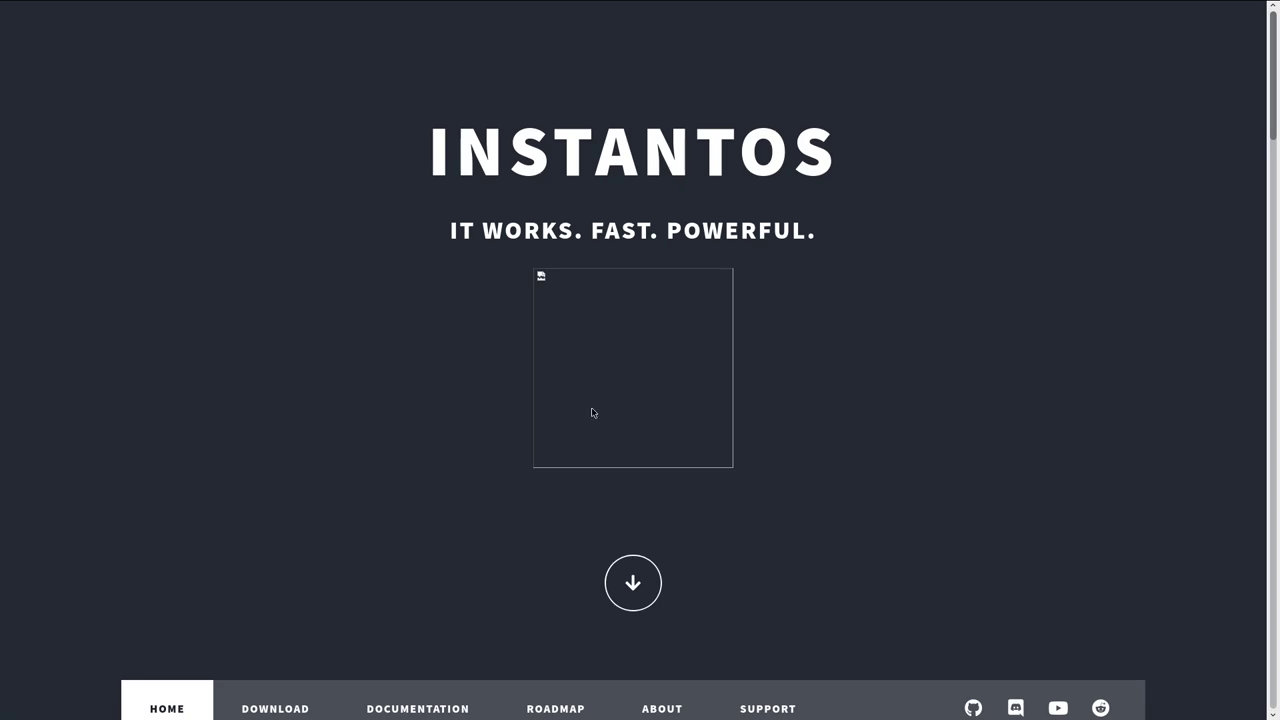
Step: Open video rank.png from the Desktop folder, view it full screen, and close the image viewer
key(super+n)
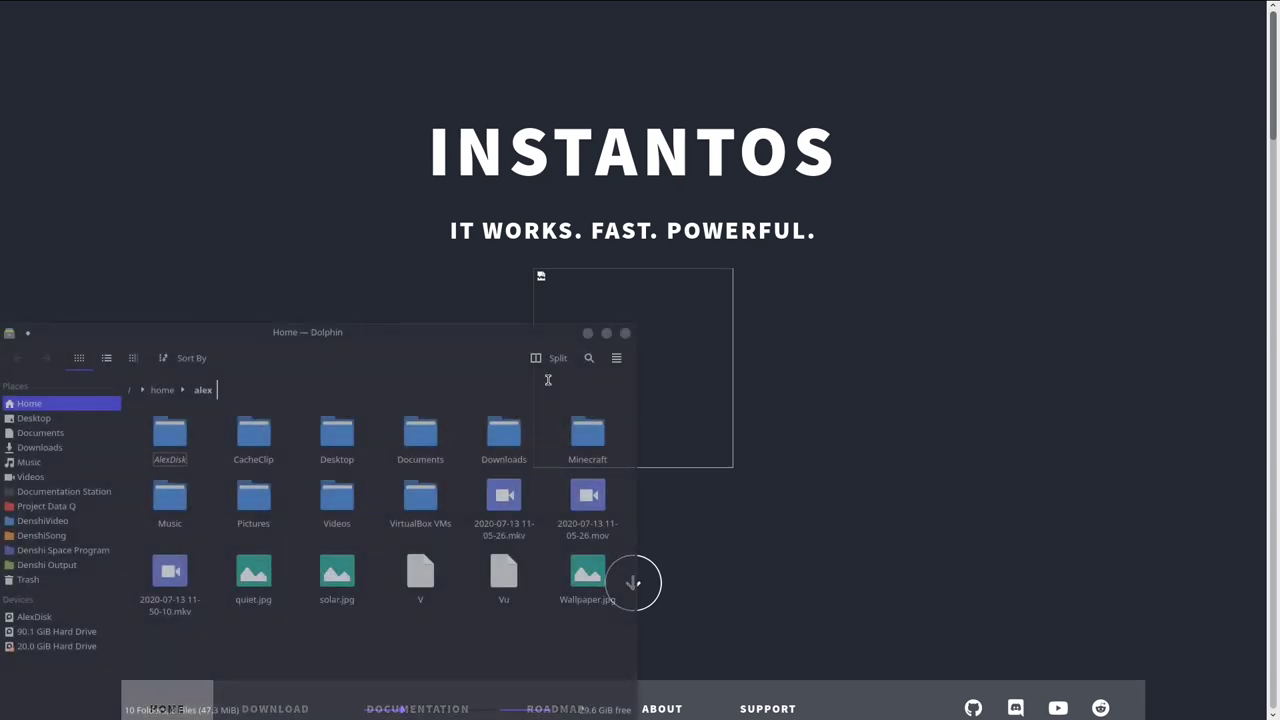
click(60, 418)
double_click(504, 450)
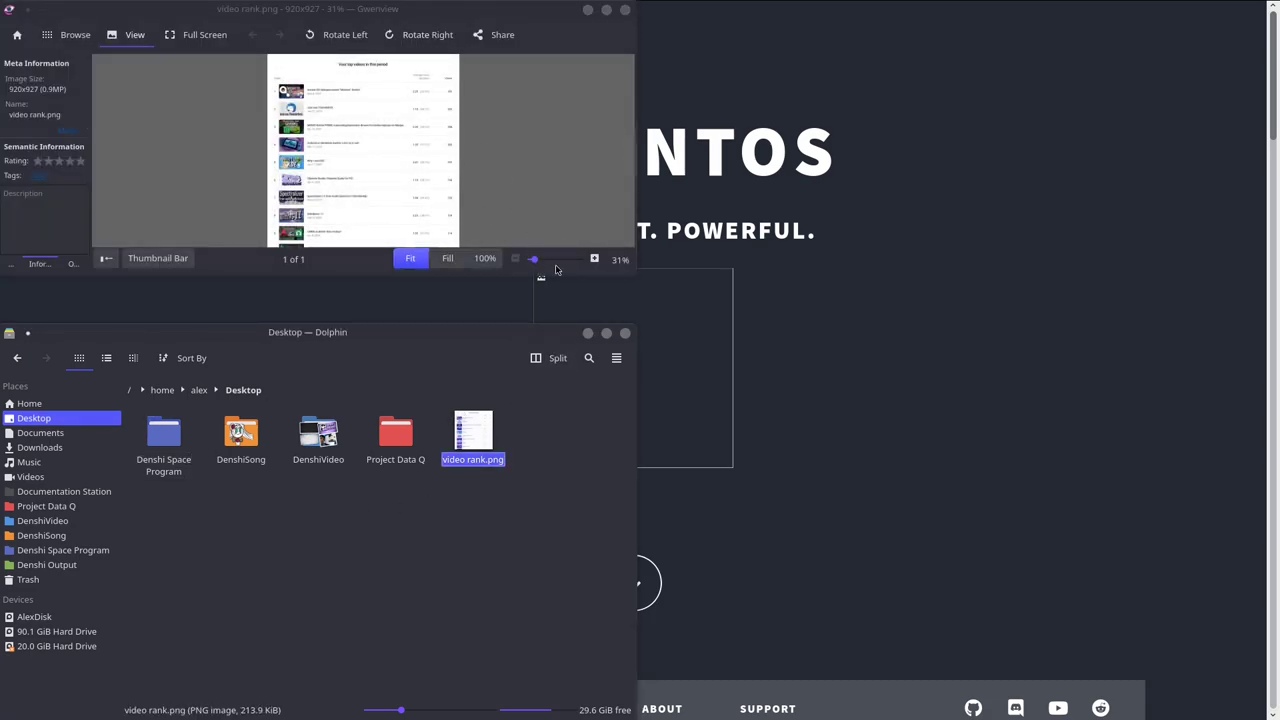
click(588, 333)
double_click(420, 148)
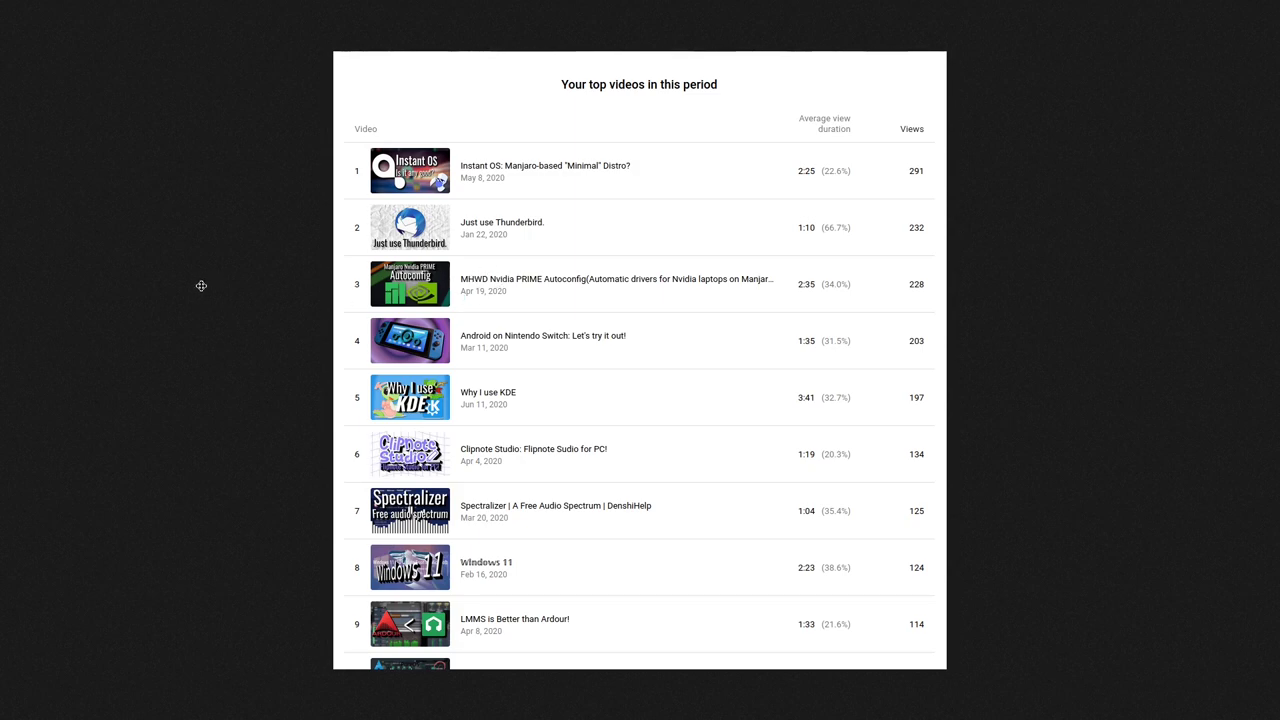
key(Escape)
drag(389, 3, 492, 93)
drag(642, 364, 645, 543)
click(729, 99)
Step: Look through the InstantOS home page, reading its introduction, Features and Support sections
scroll(925, 207, down, 5)
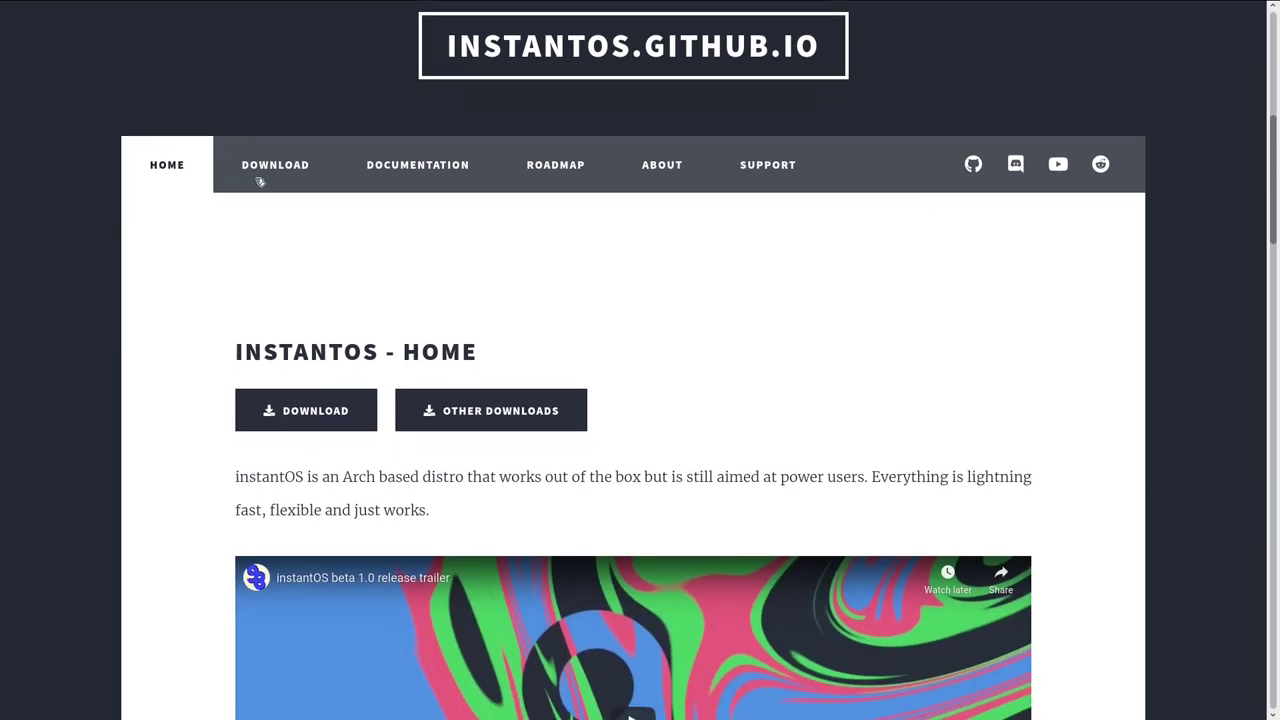
scroll(755, 250, down, 2)
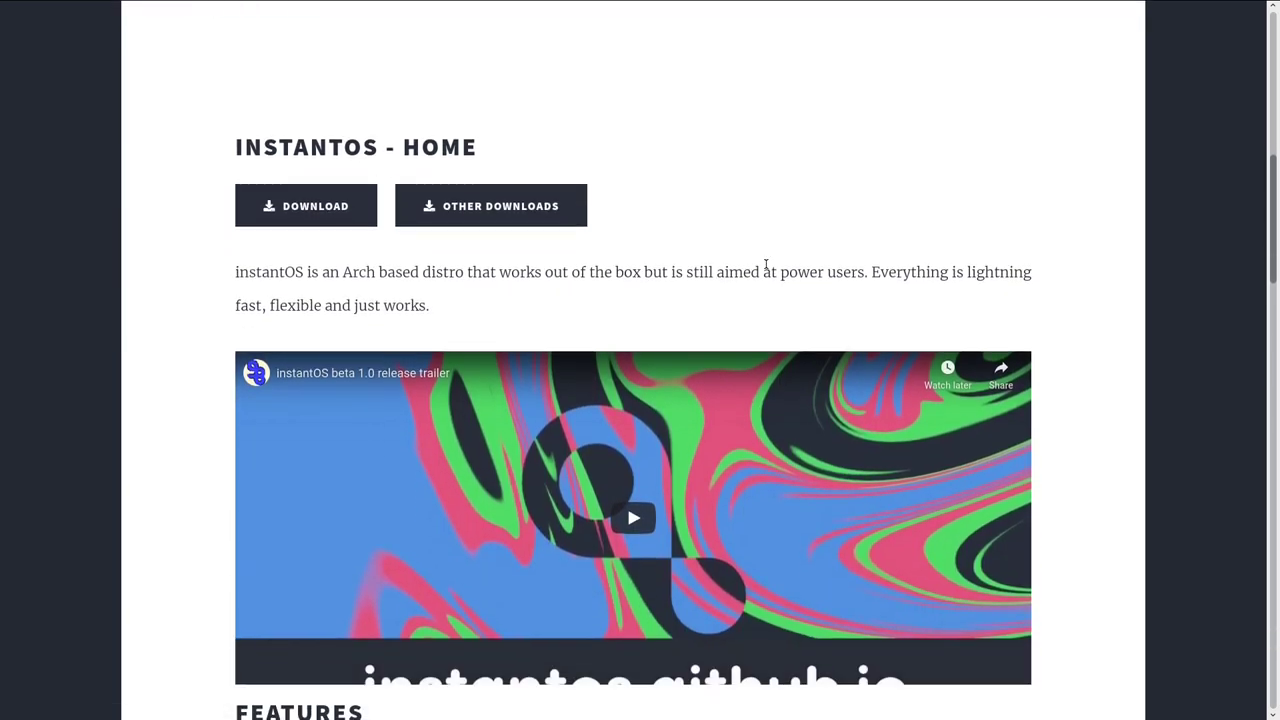
scroll(766, 266, down, 4)
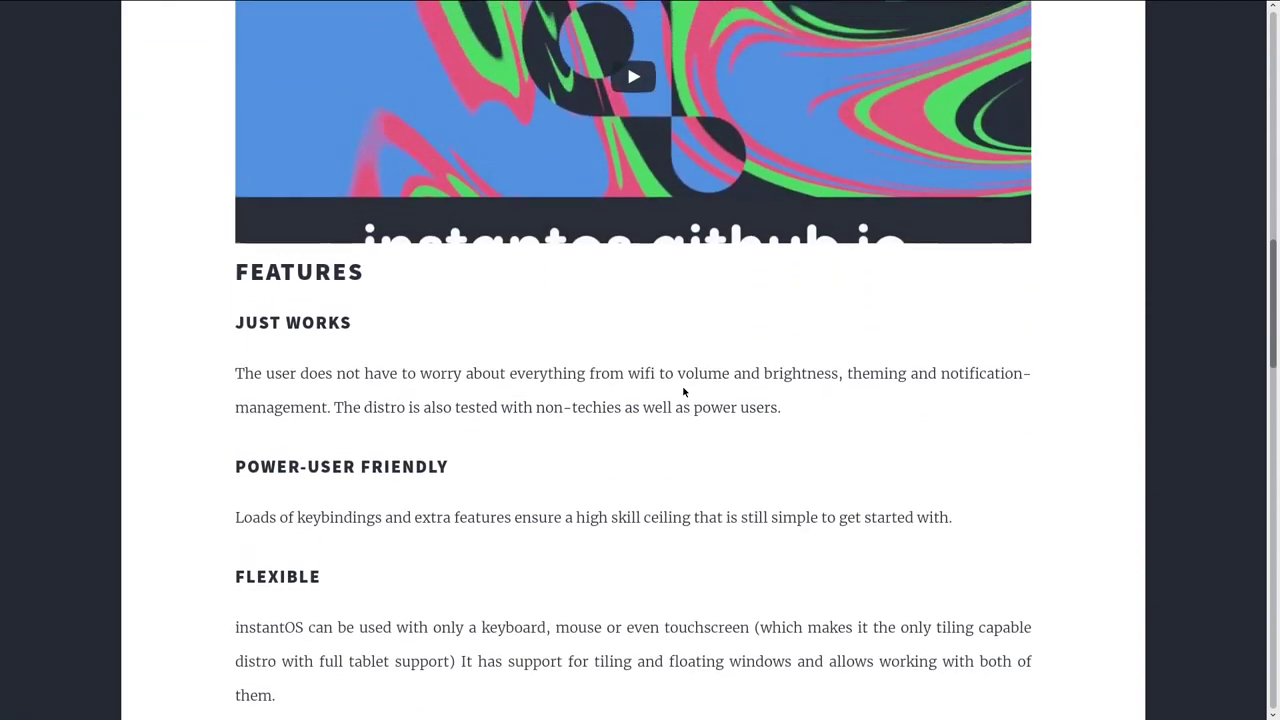
scroll(682, 387, up, 5)
drag(343, 408, 487, 410)
click(566, 451)
scroll(657, 503, down, 1)
scroll(657, 507, down, 2)
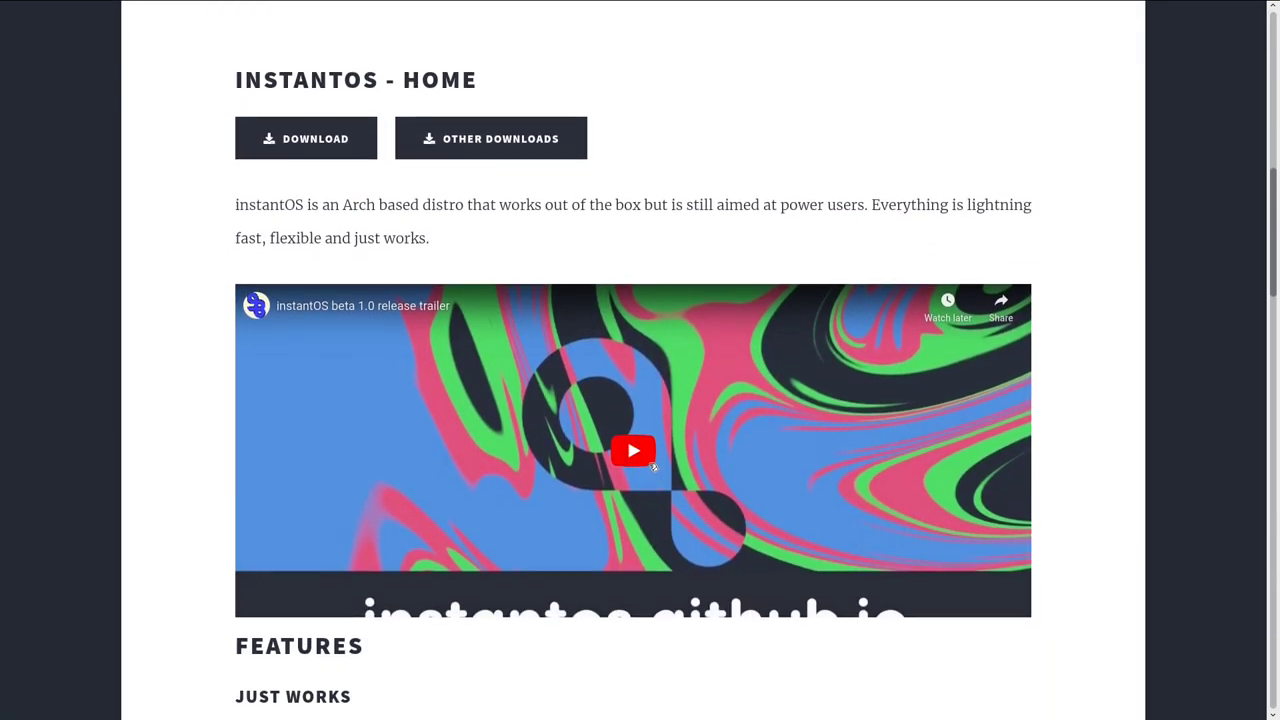
scroll(675, 470, down, 6)
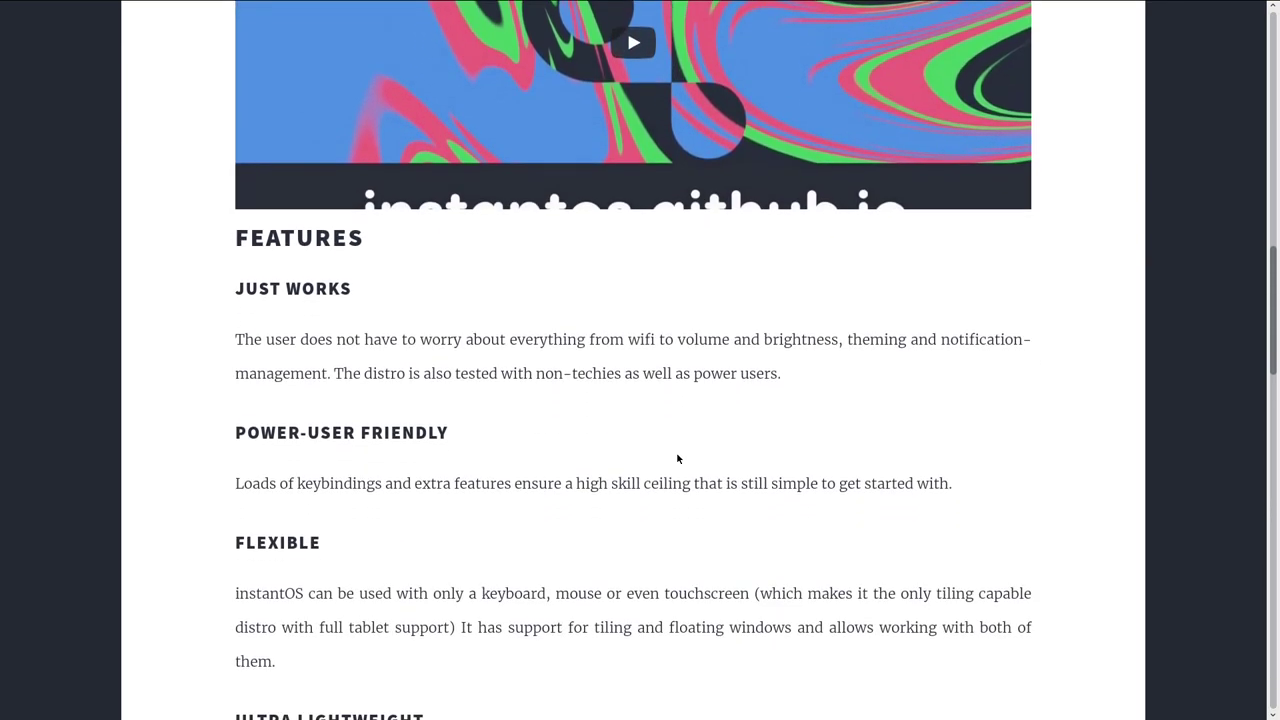
scroll(677, 455, up, 5)
scroll(629, 346, down, 7)
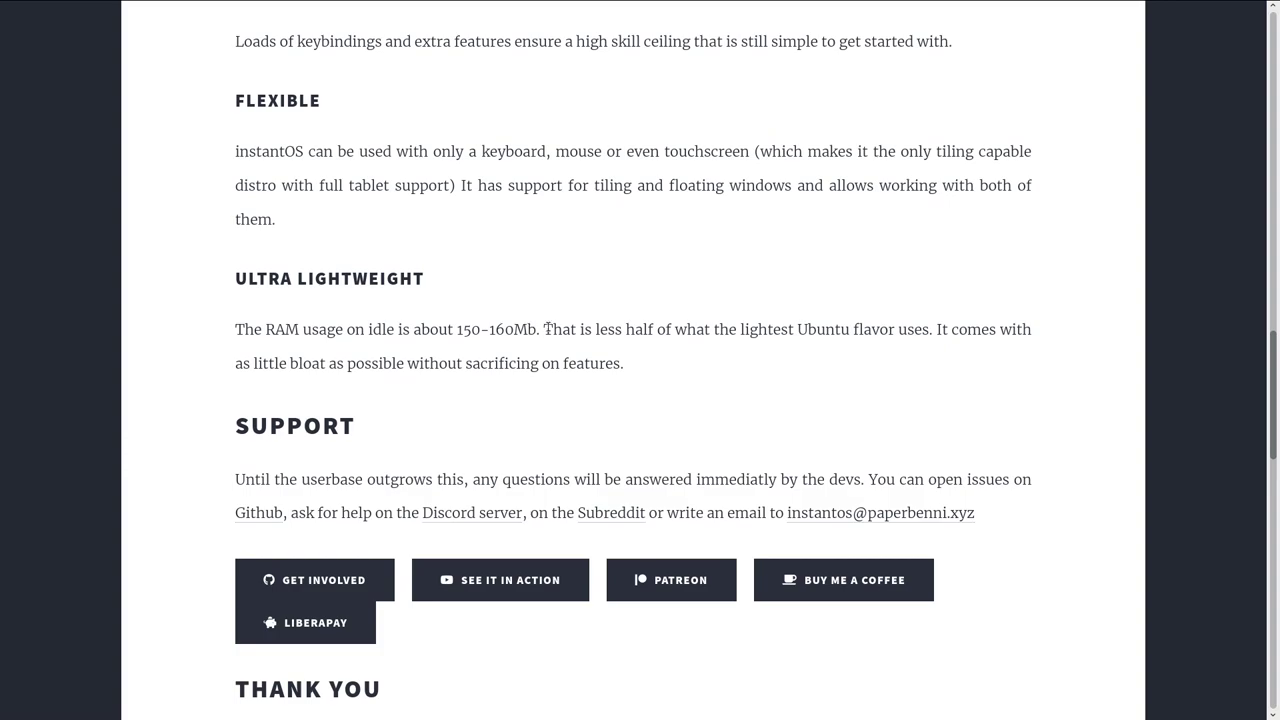
scroll(549, 328, down, 1)
scroll(549, 328, up, 5)
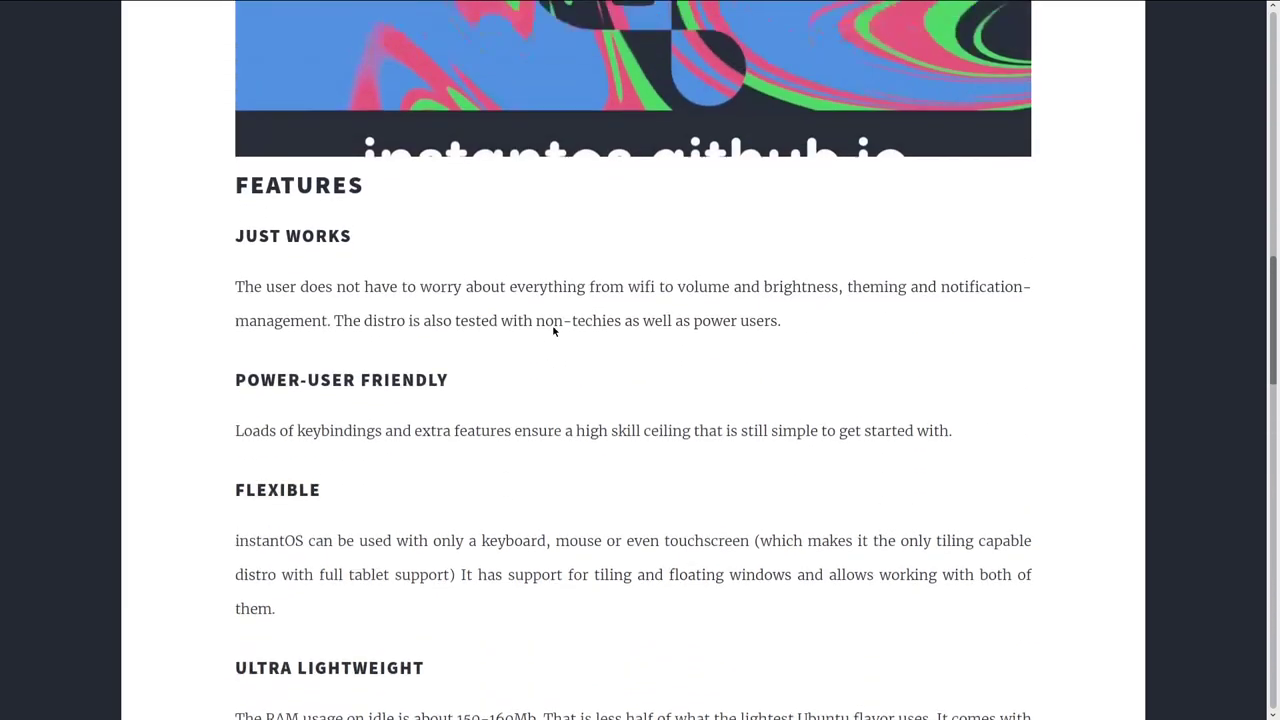
scroll(554, 332, up, 13)
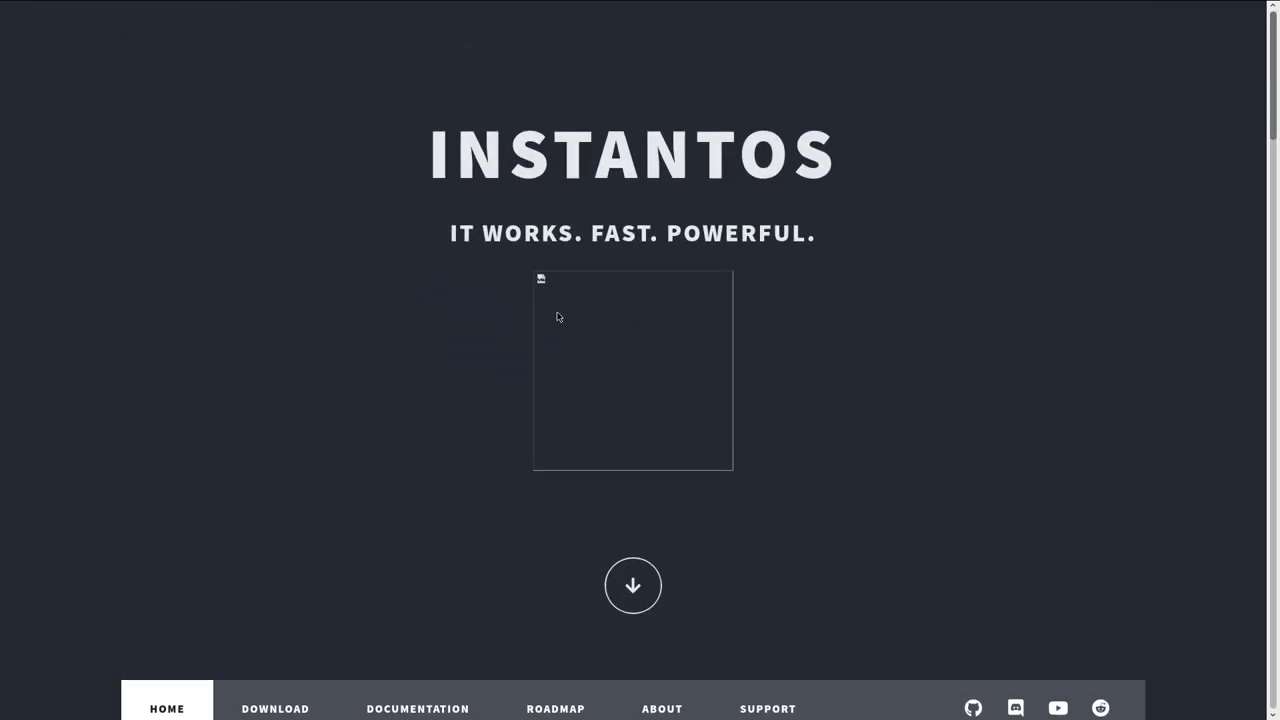
Step: Switch to the InstantOS machine in VirtualBox, boot Arch Linux (x86_64), and dismiss the mouse pointer integration notice
key(super)
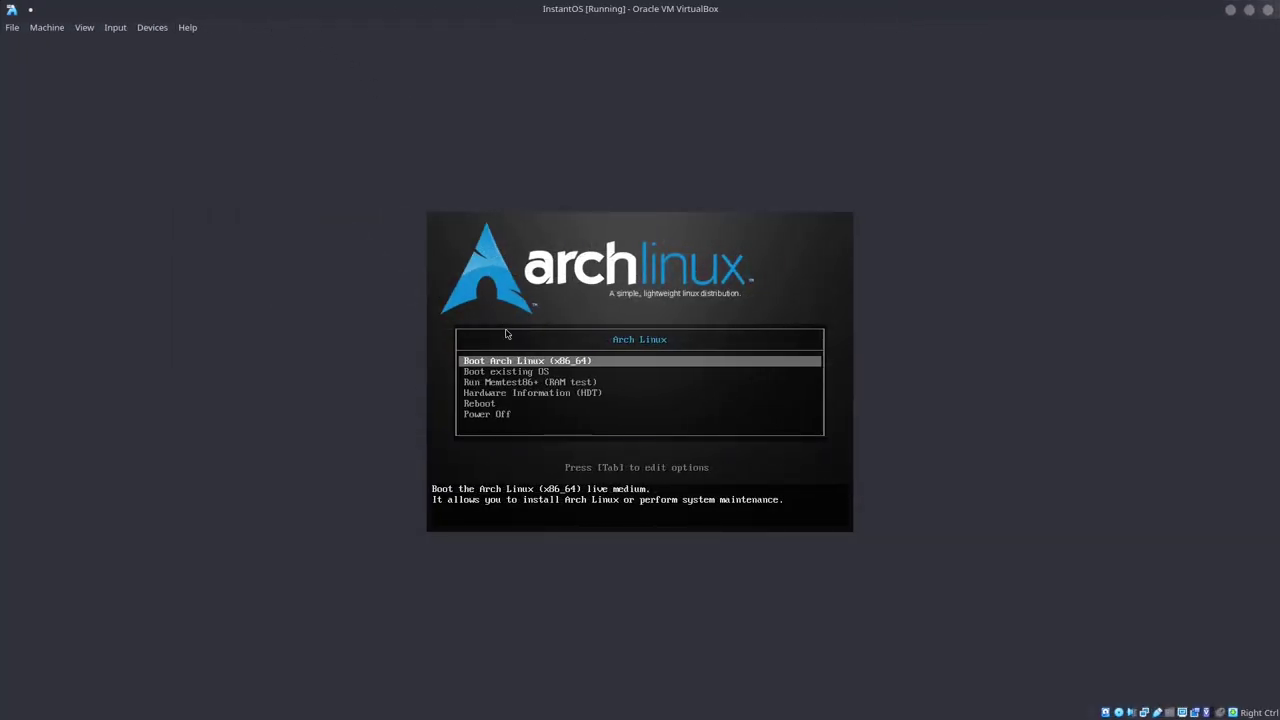
key(Return)
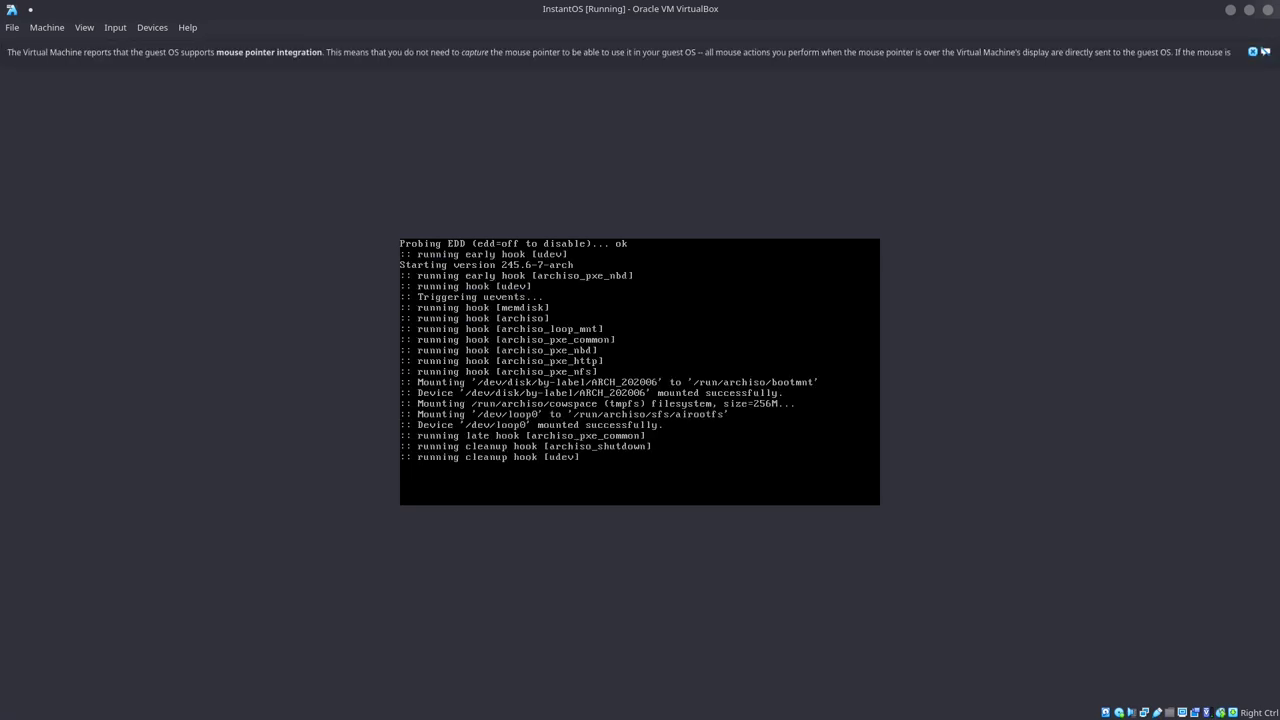
click(1252, 51)
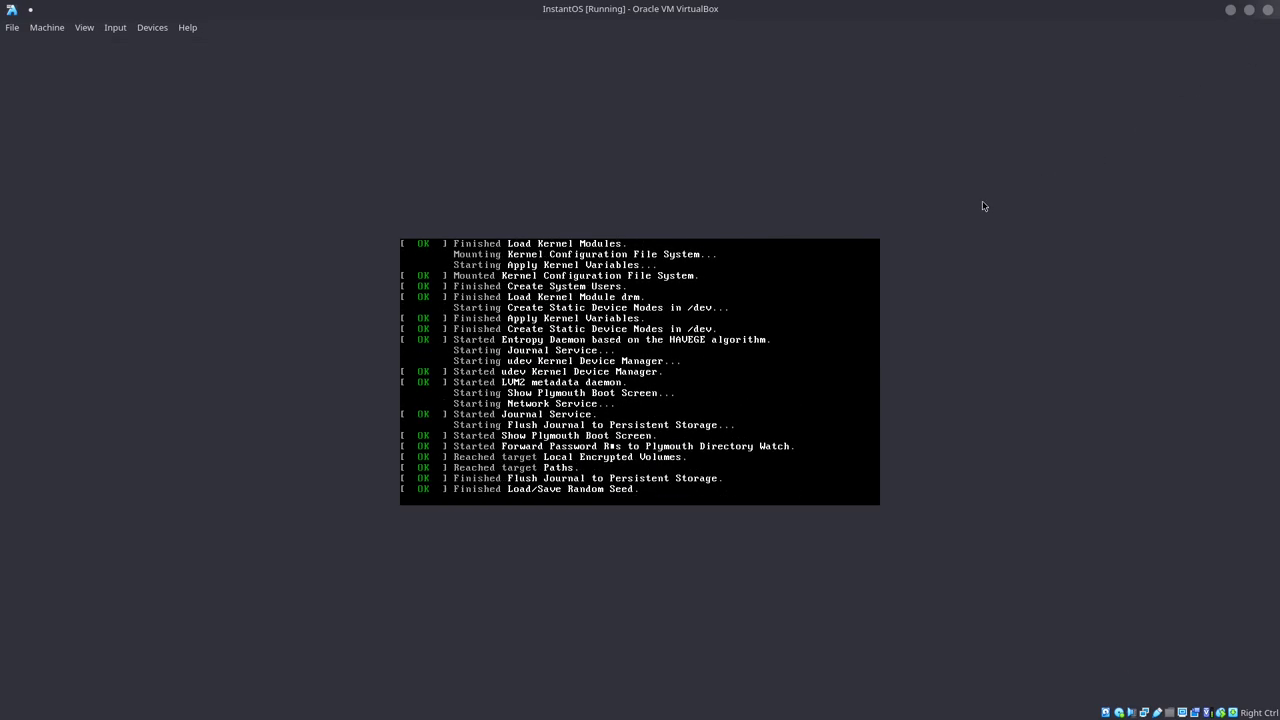
click(1249, 56)
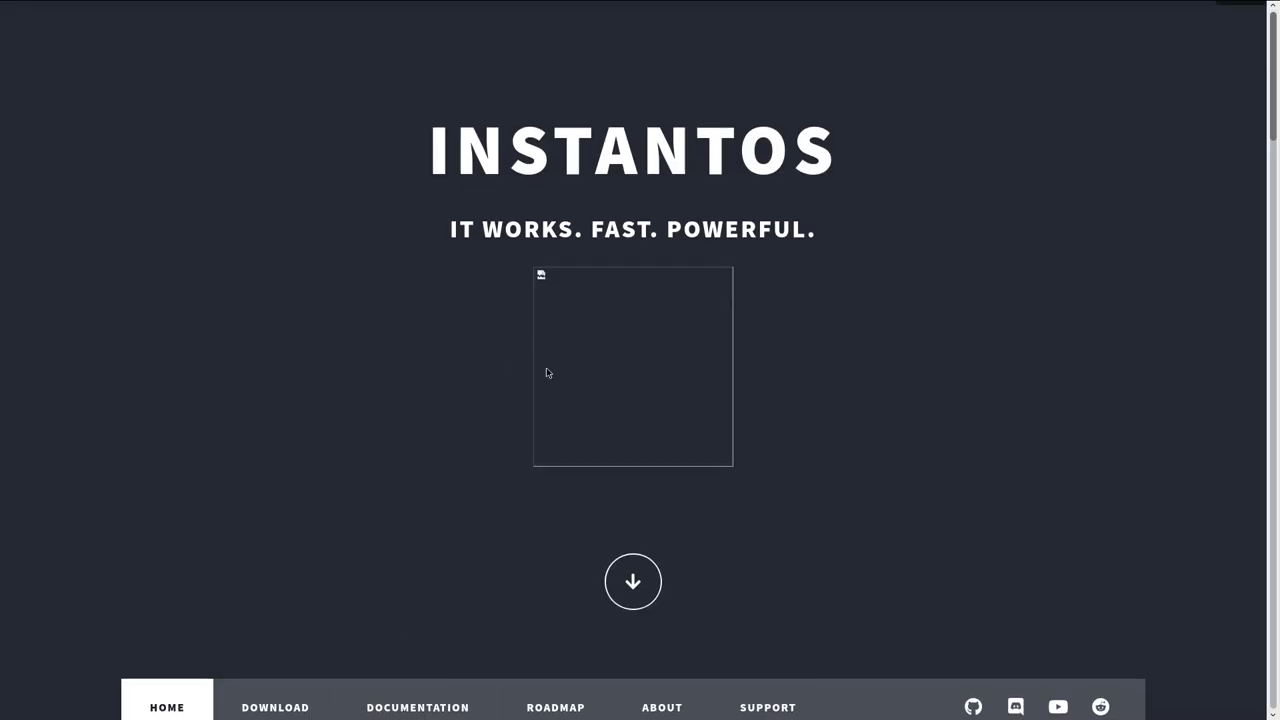
Step: Switch to the InstantOS website and read the About and Suckless sections of its About page
scroll(547, 373, down, 2)
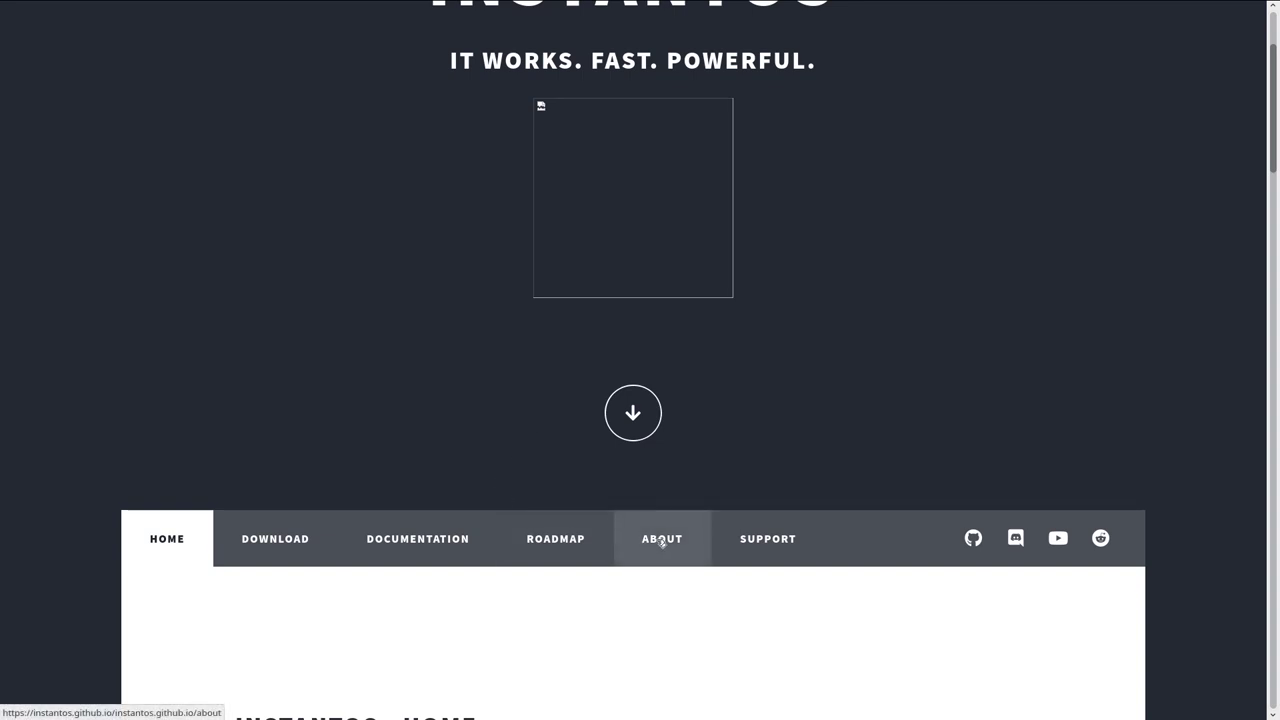
click(628, 535)
scroll(255, 432, down, 3)
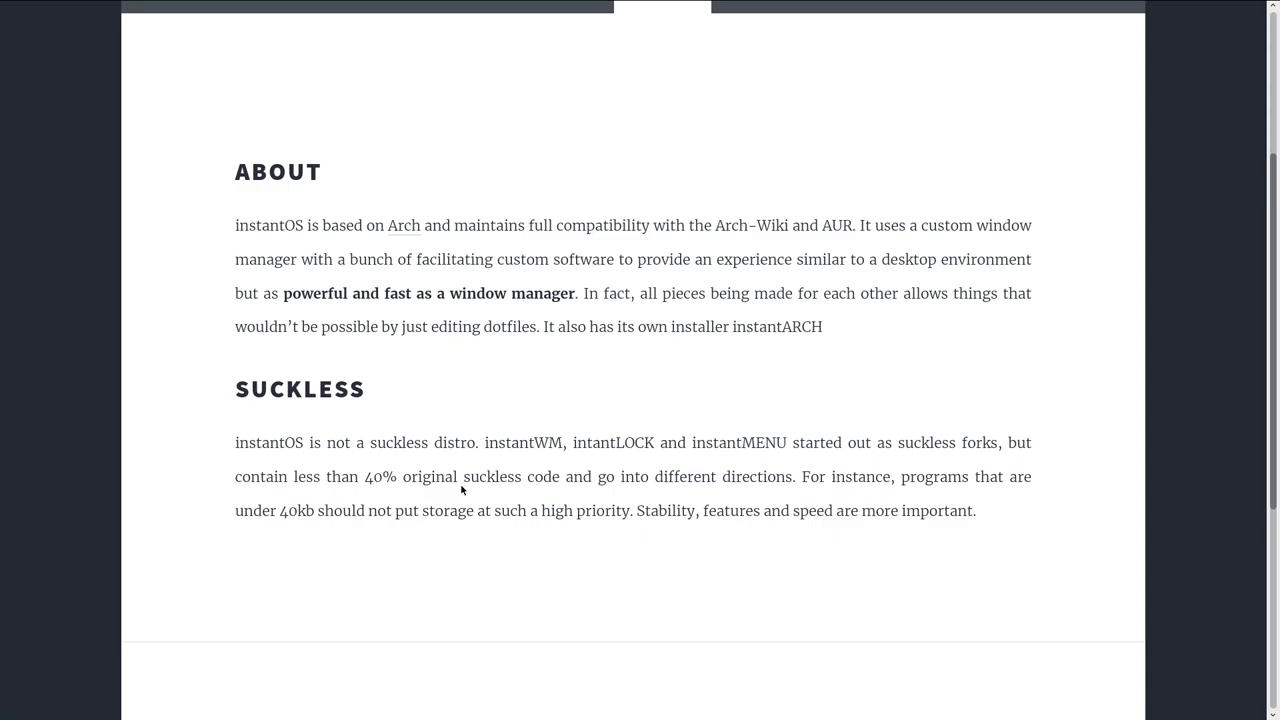
Step: Switch back to the InstantOS virtual machine and accept the change to a 1080p resolution
key(super)
click(548, 698)
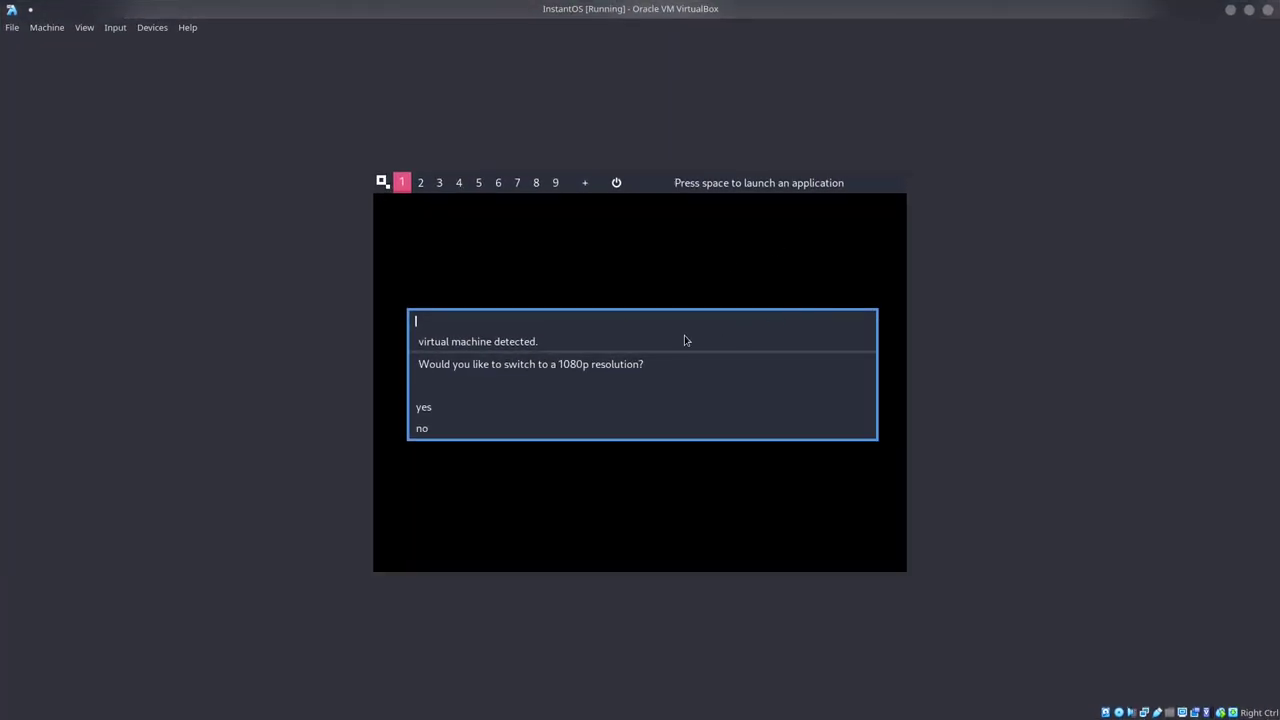
key(Down)
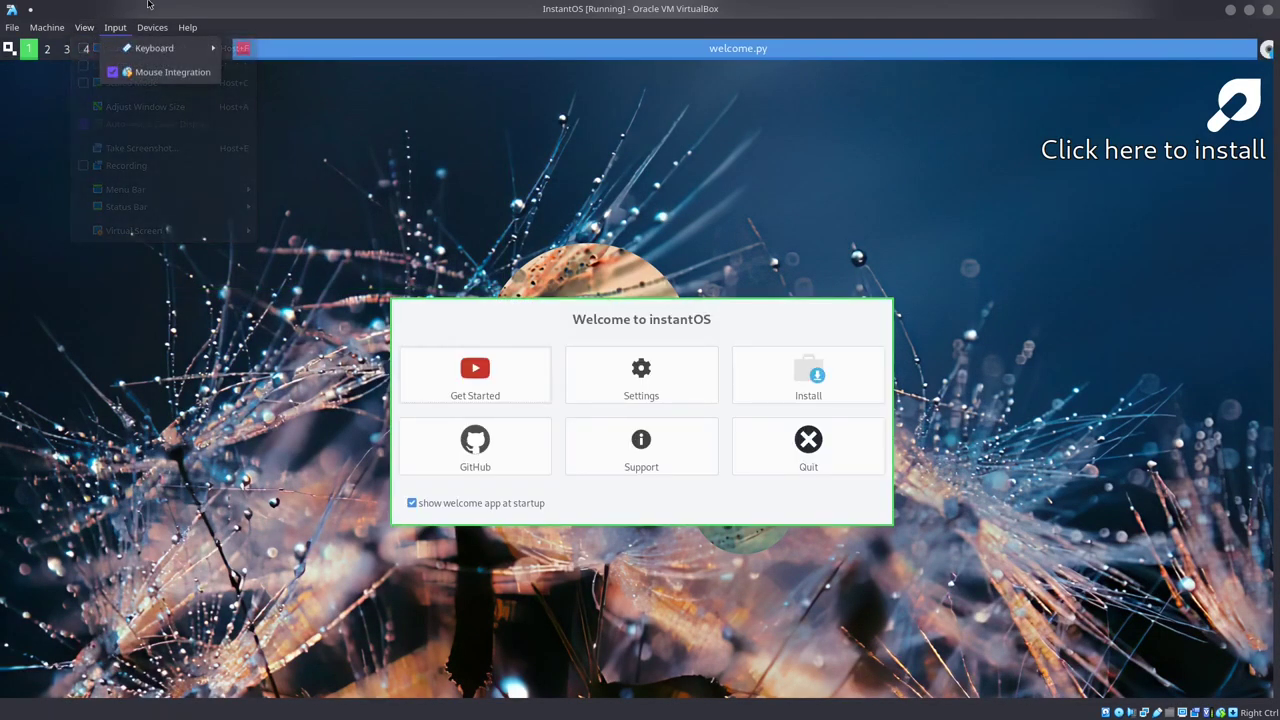
Step: Put the virtual machine into full-screen mode and move the instantOS welcome window slightly higher
click(85, 29)
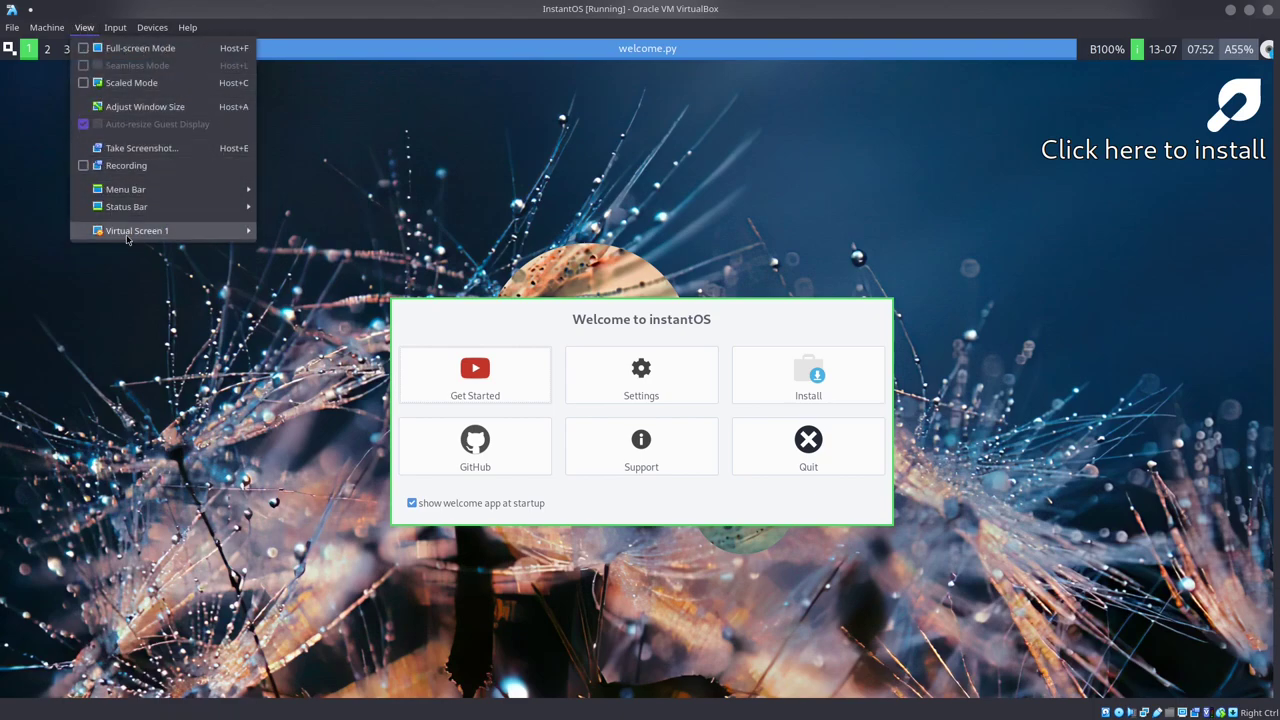
mouse_move(126, 236)
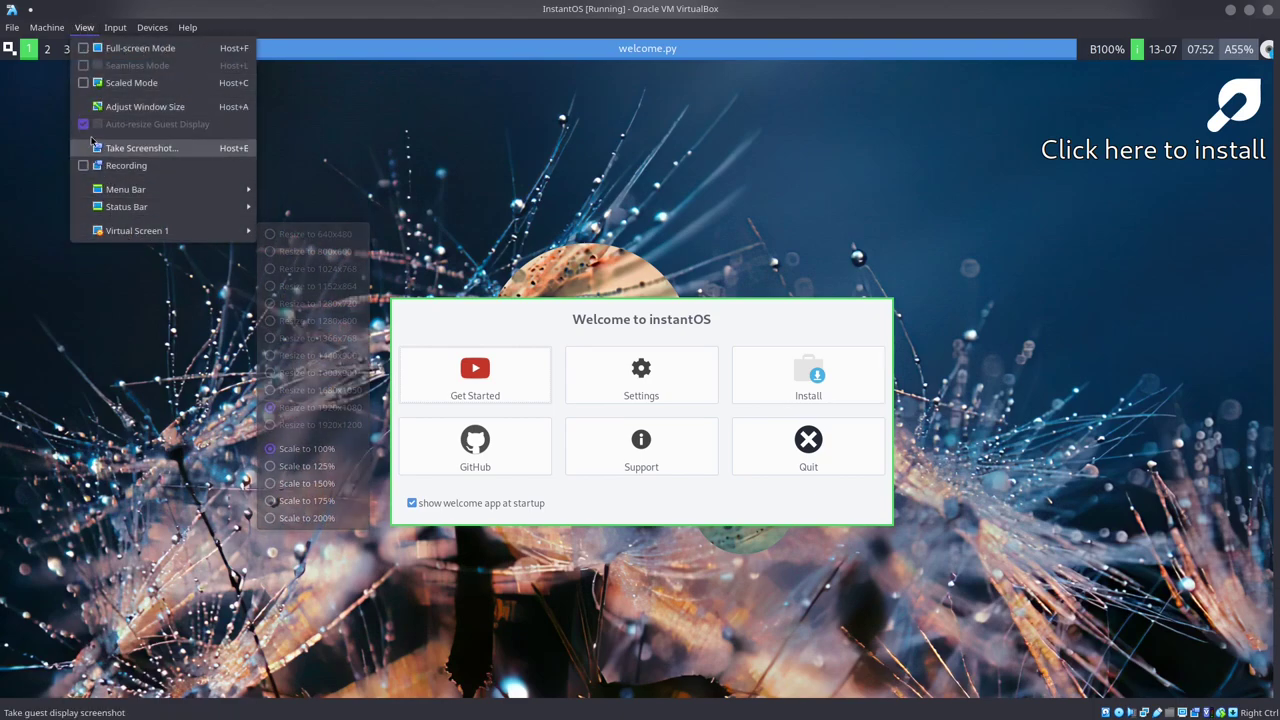
mouse_move(46, 27)
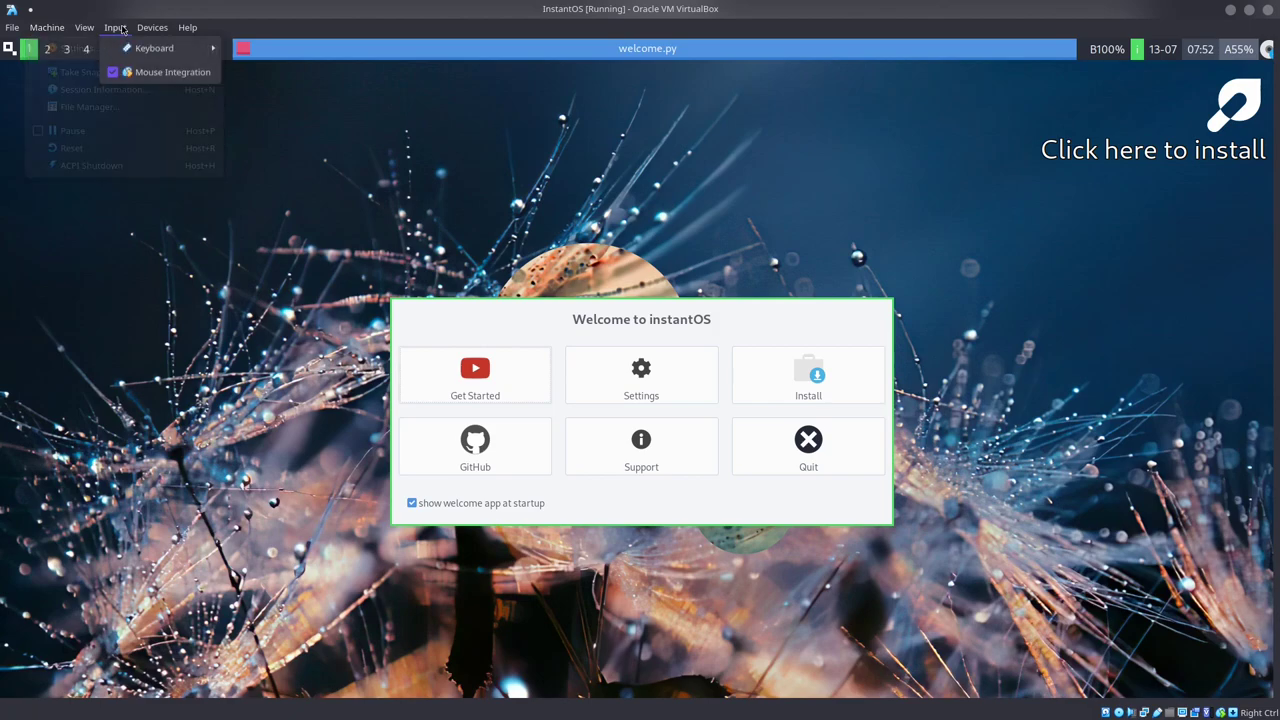
mouse_move(100, 29)
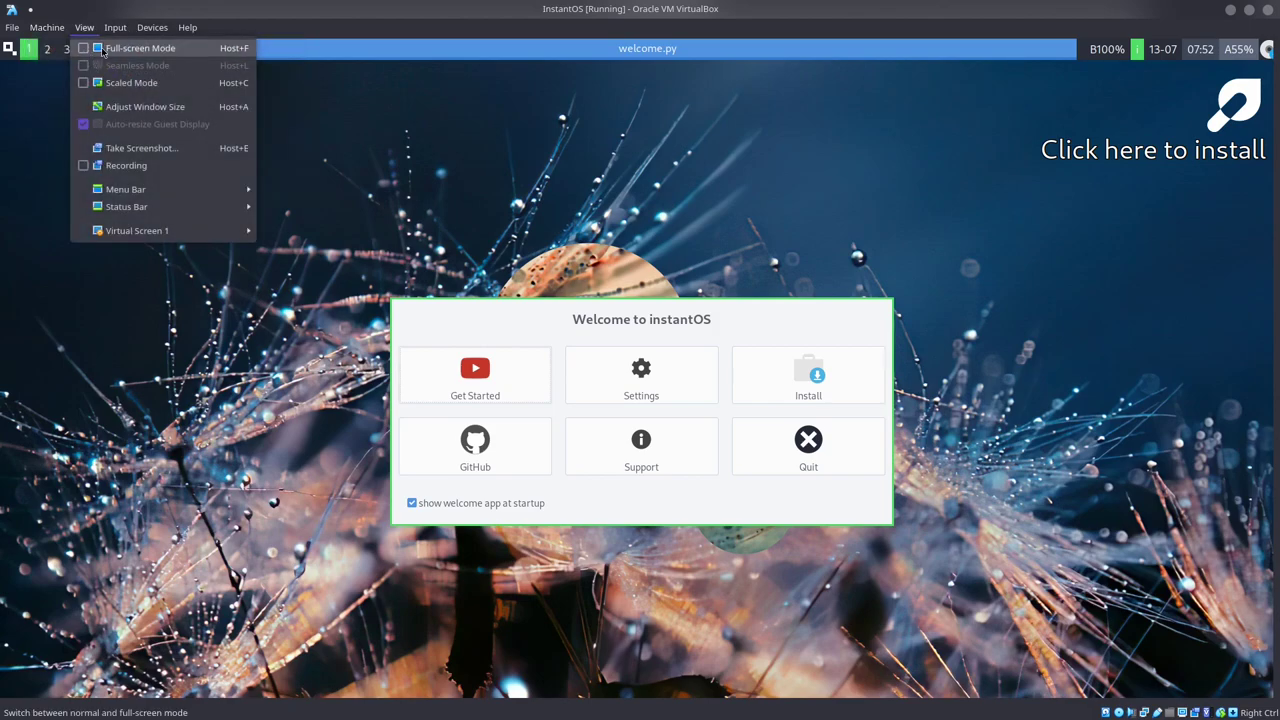
click(140, 48)
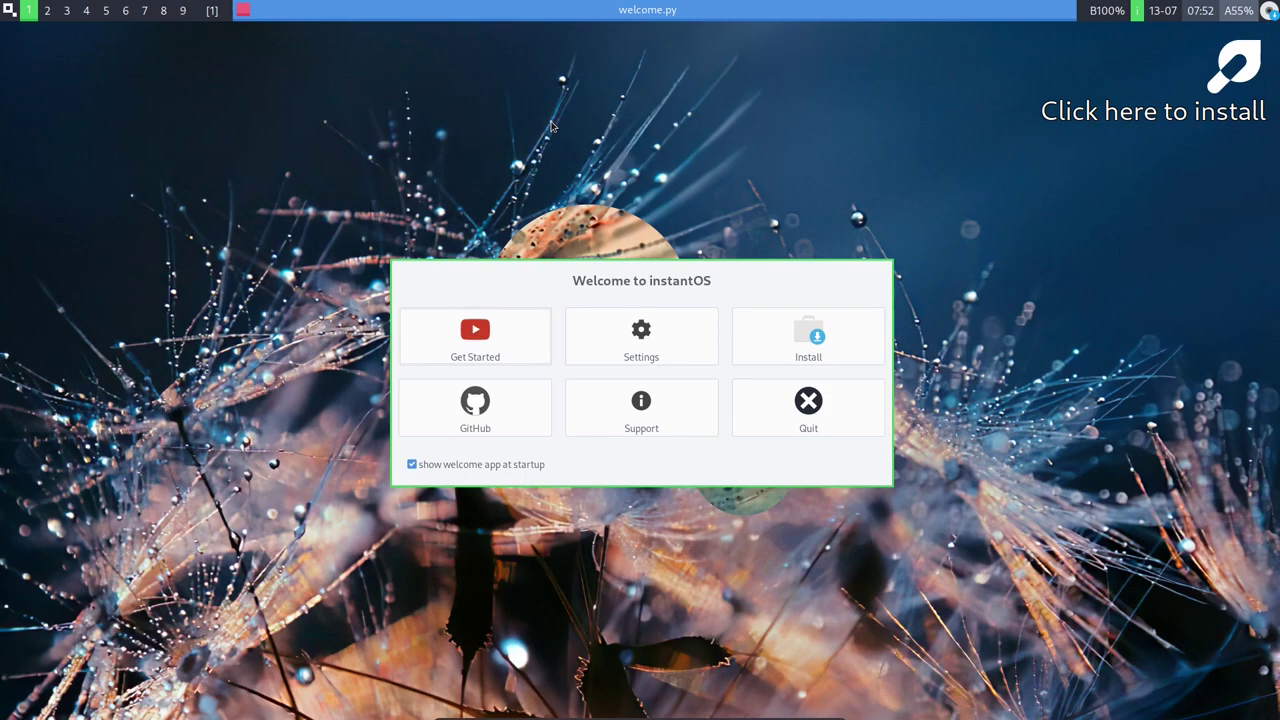
drag(670, 282, 696, 234)
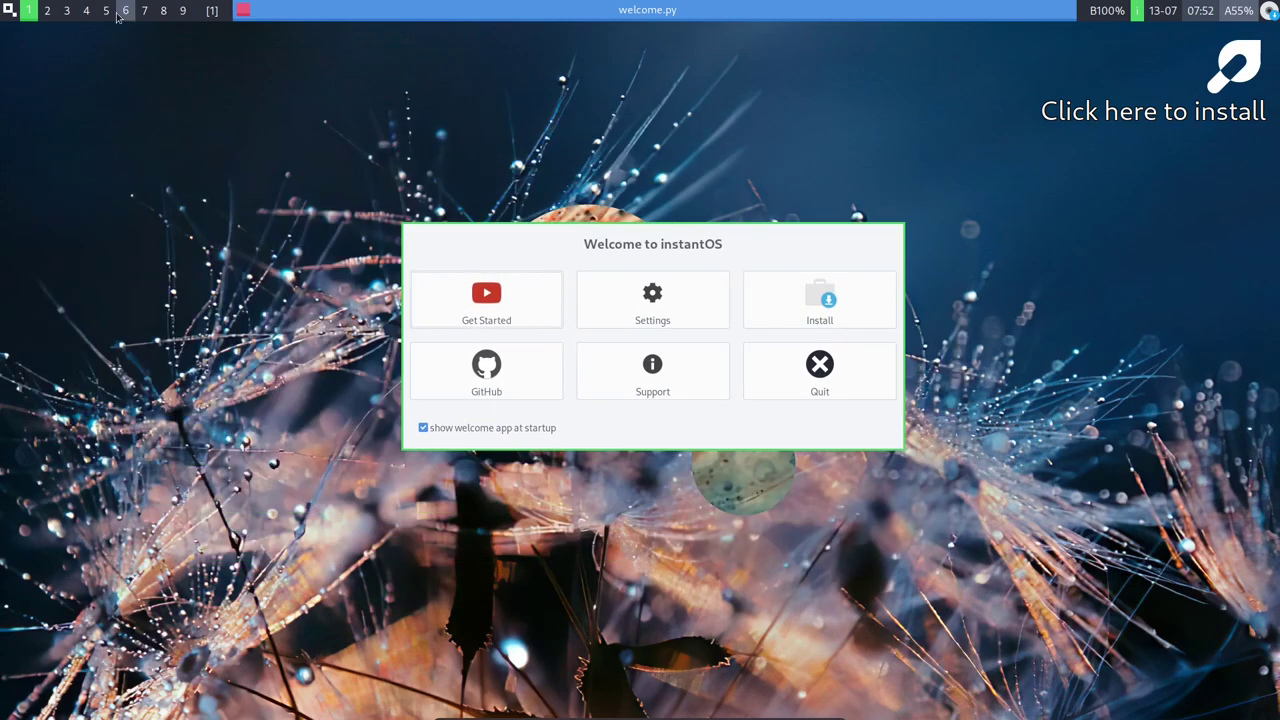
Step: Launch the XTerm terminal from the instantOS application launcher
click(10, 10)
click(31, 31)
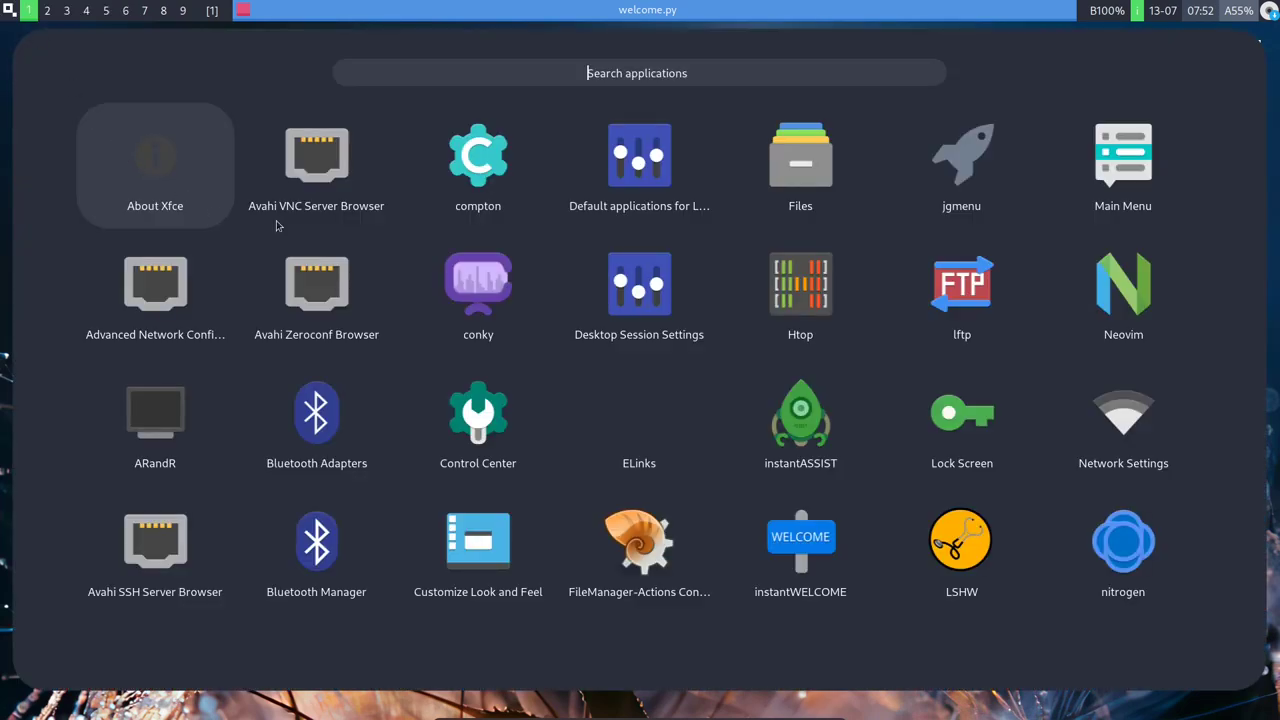
key(Right)
key(Right)
key(Right)
key(Right)
key(Right)
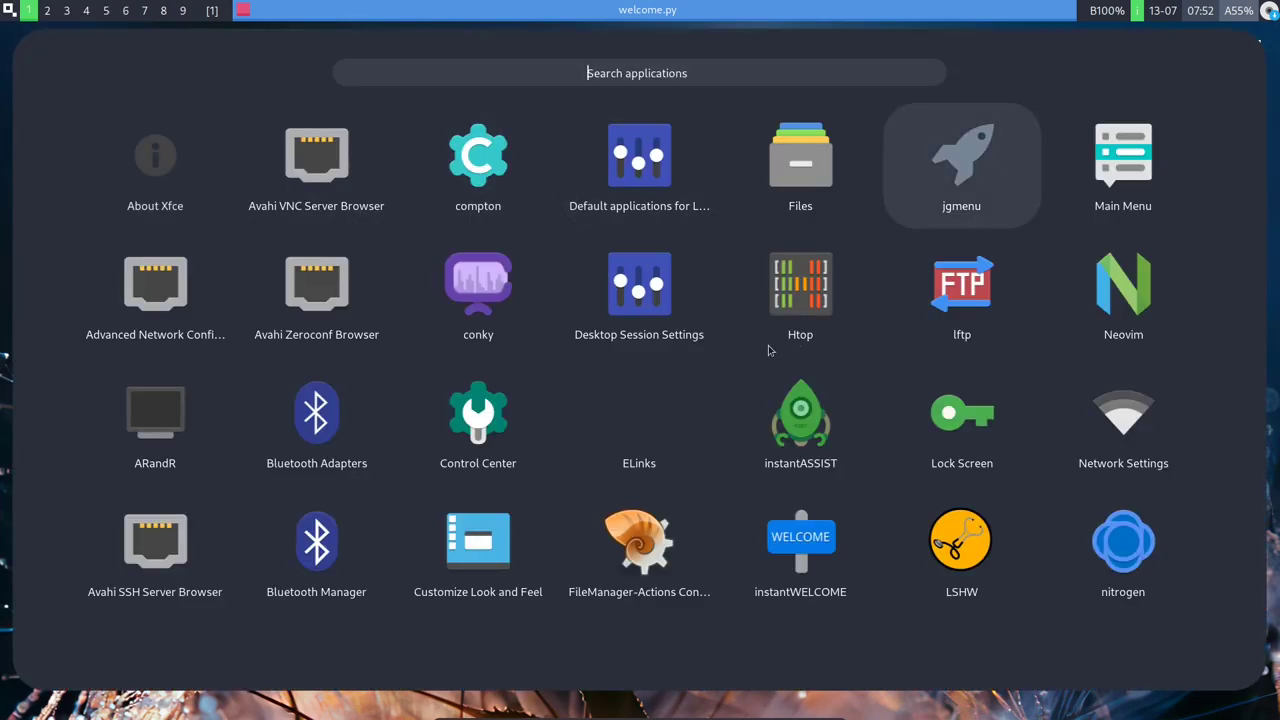
key(Right)
key(Right)
key(Right)
key(Right)
key(Right)
key(Down)
key(Down)
key(Down)
key(Right)
key(Up)
key(Down)
key(Return)
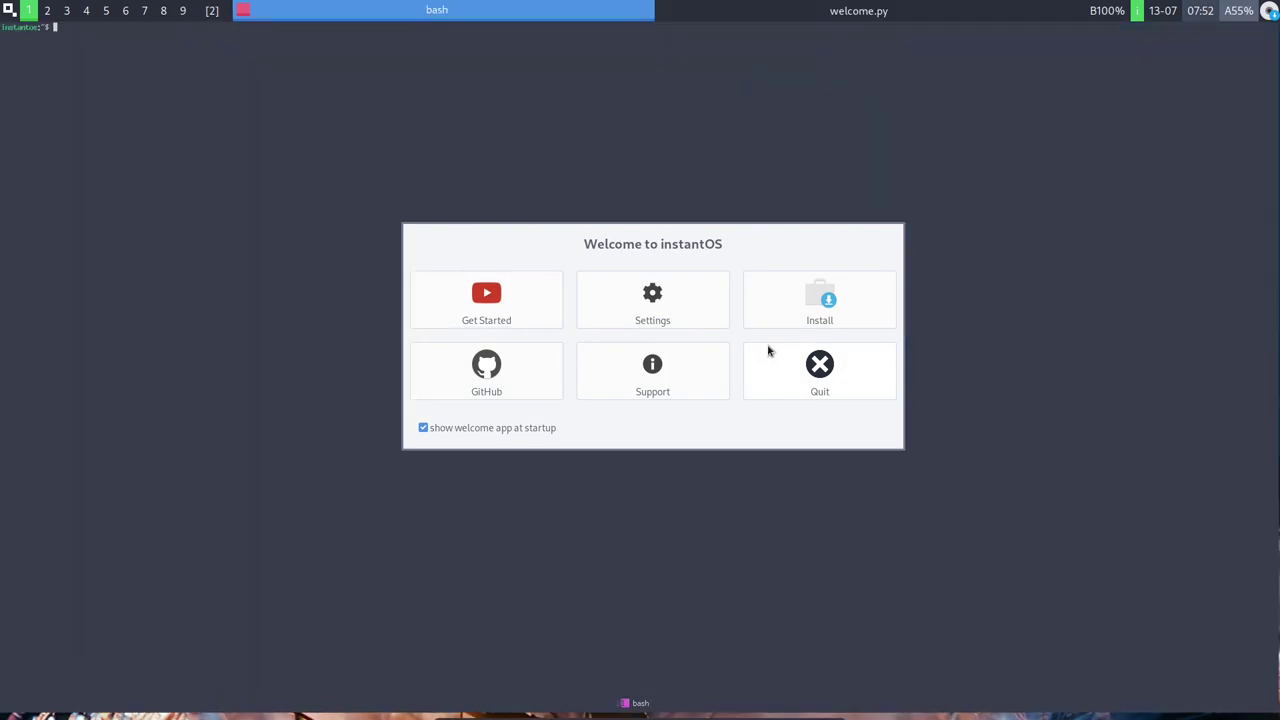
Step: Move the welcome window toward the right side of the desktop and give focus to the bash window
click(686, 234)
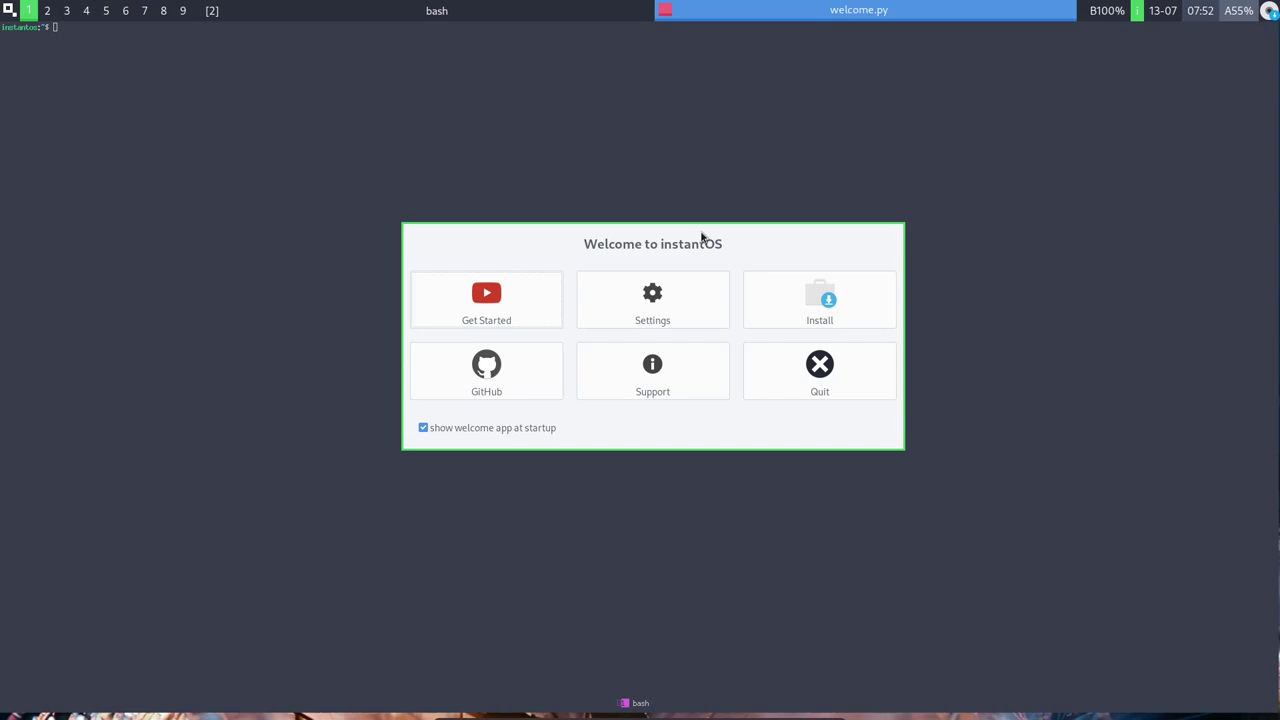
drag(697, 227, 689, 263)
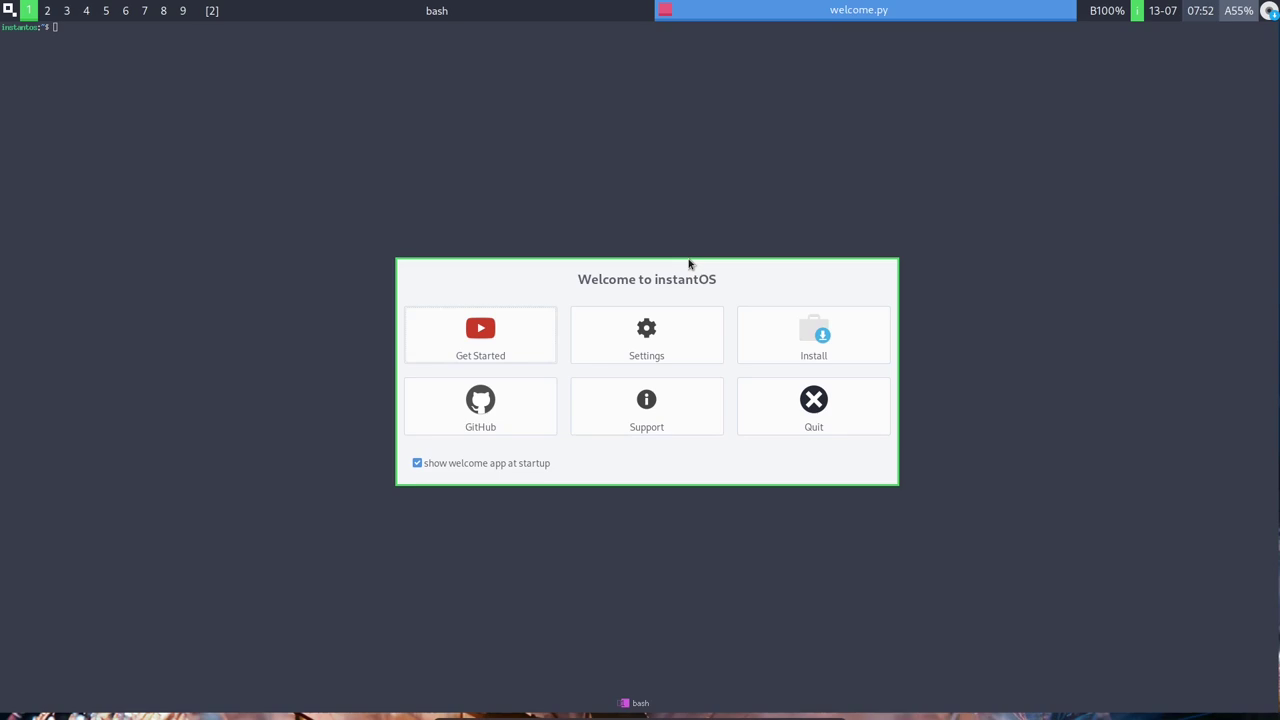
drag(688, 263, 871, 223)
click(777, 14)
click(529, 11)
click(450, 12)
click(409, 8)
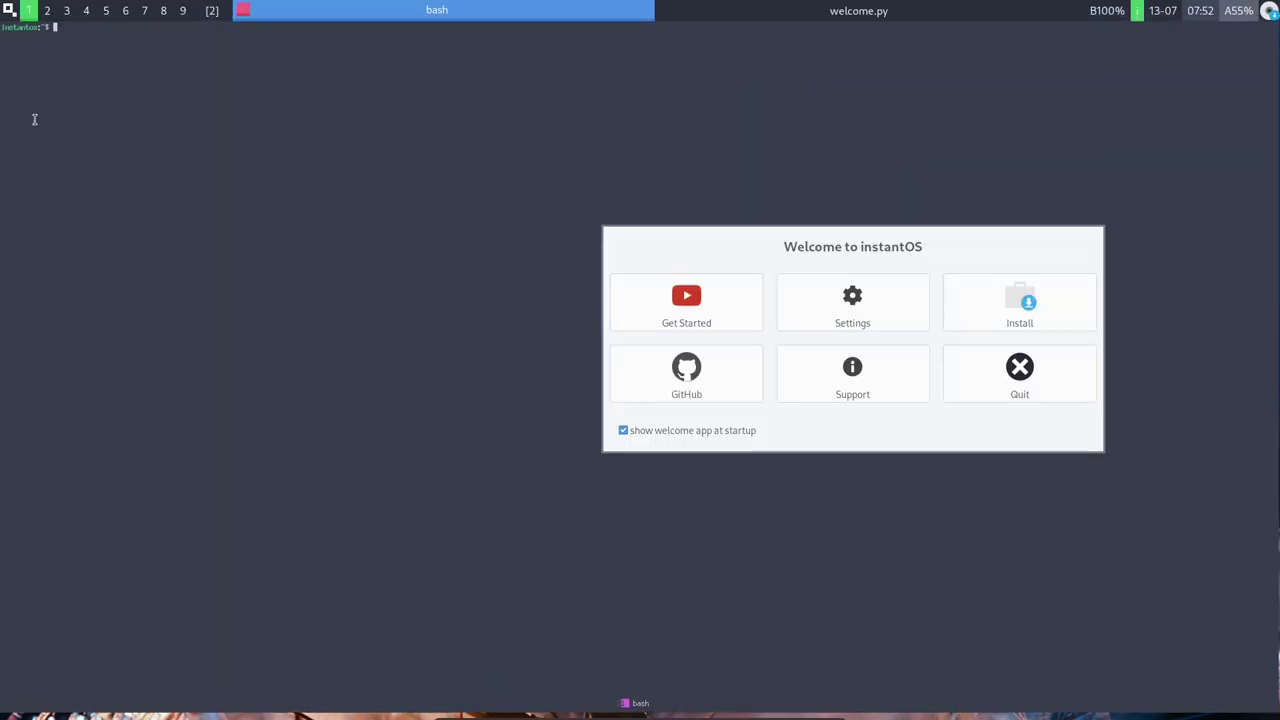
Step: Switch the desktop to workspace 2
text(fa)
key(BackSpace)
click(47, 10)
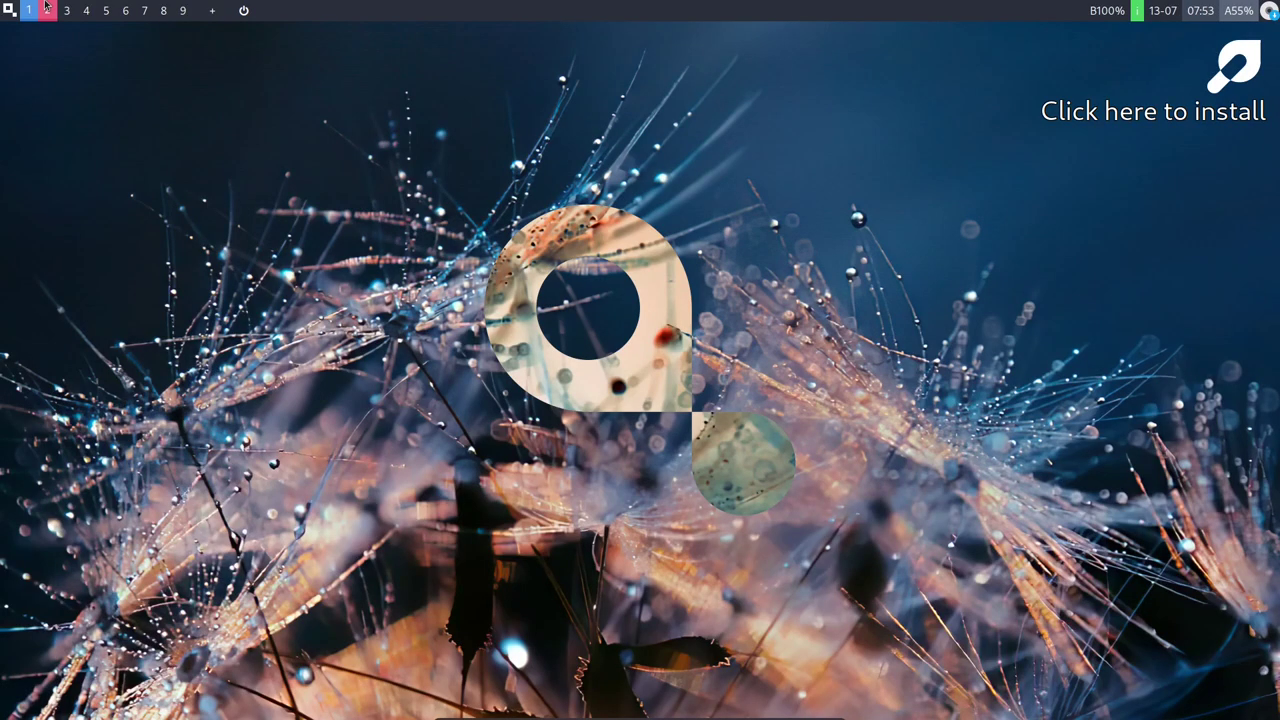
Step: Launch PulseAudio Volume Control from the application launcher
click(9, 10)
key(Escape)
click(9, 10)
click(38, 34)
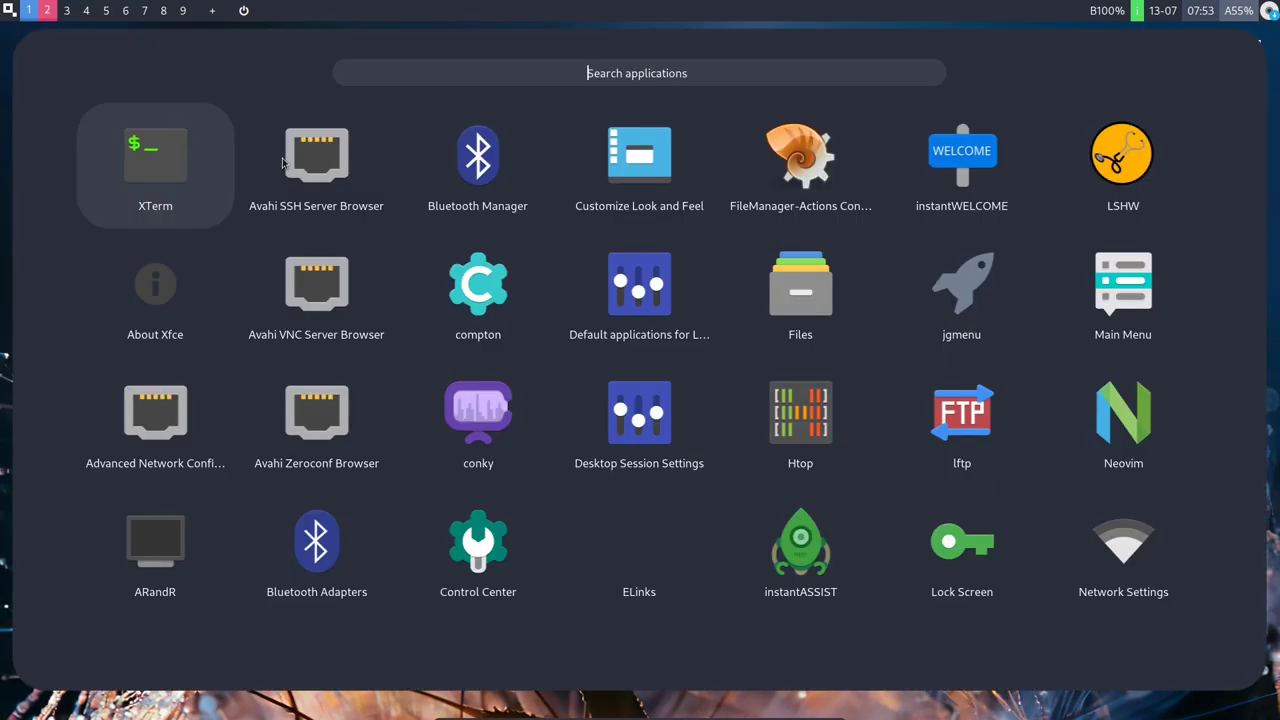
key(Right)
key(Right)
key(Right)
key(Right)
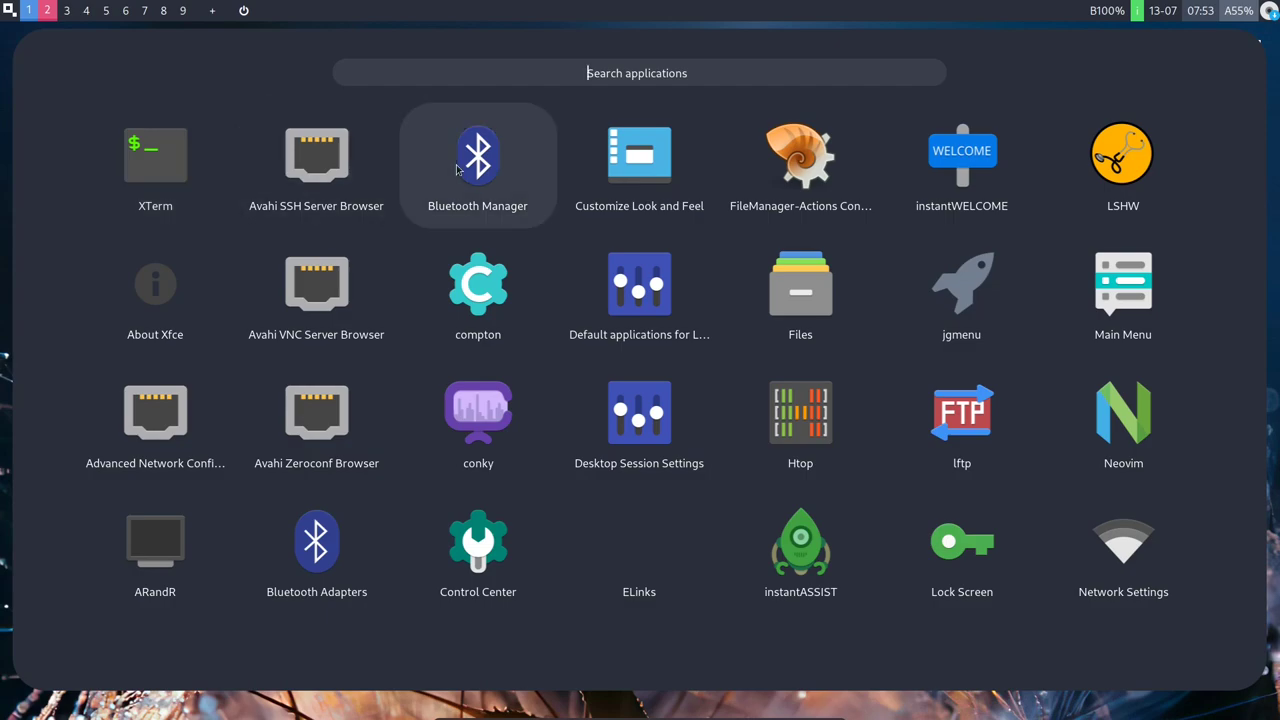
key(Down)
key(Down)
key(Down)
key(Right)
key(Right)
key(Right)
key(Right)
key(Right)
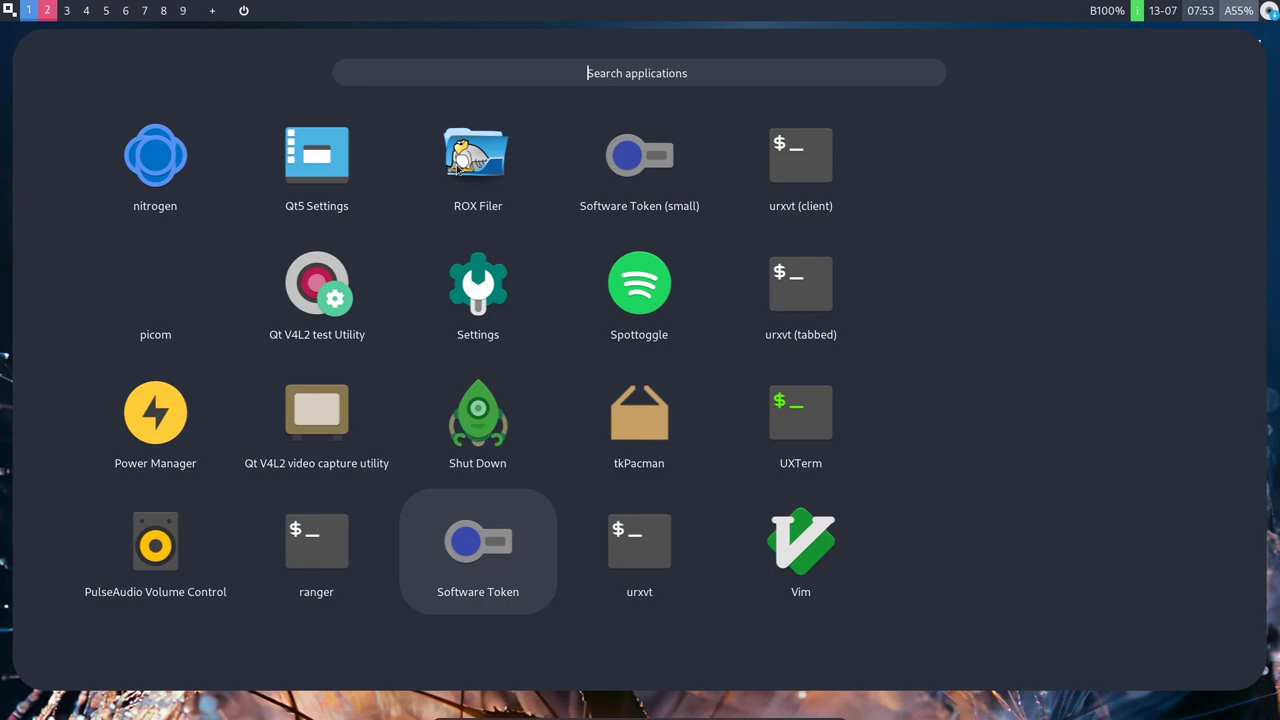
key(Left)
key(Left)
key(Return)
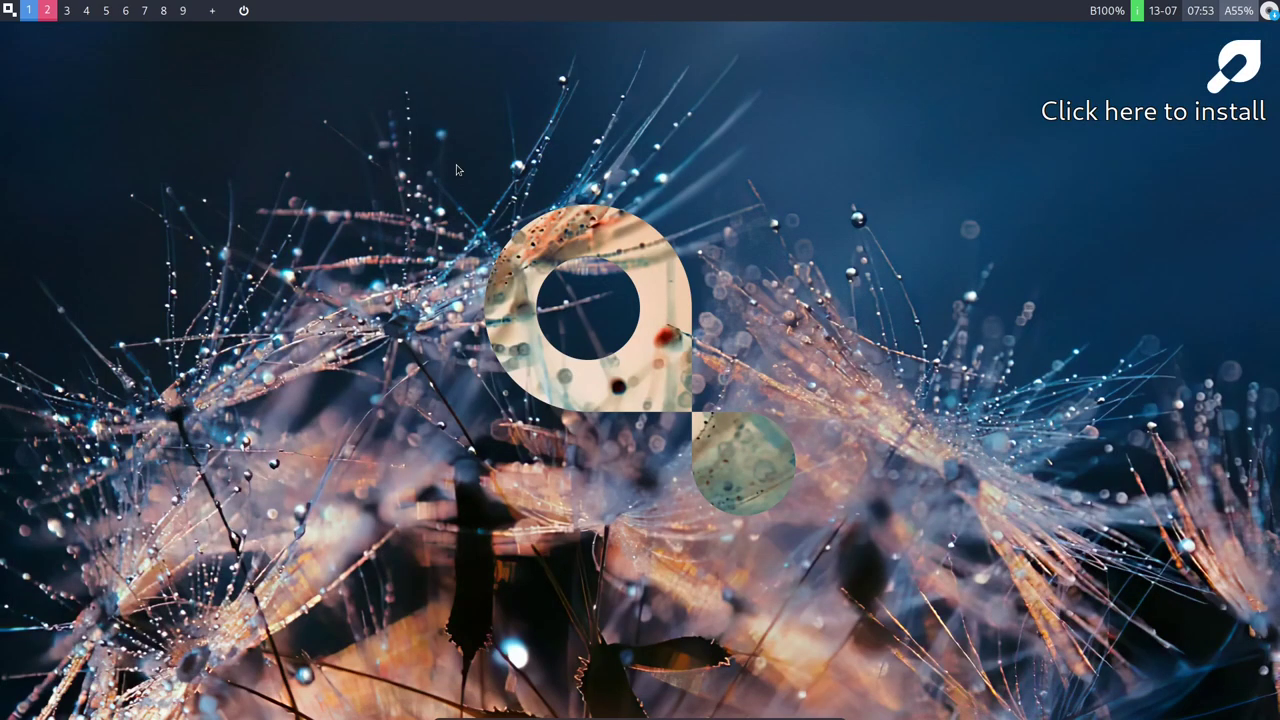
Step: Try to launch urxvt (client) from the application launcher
click(7, 12)
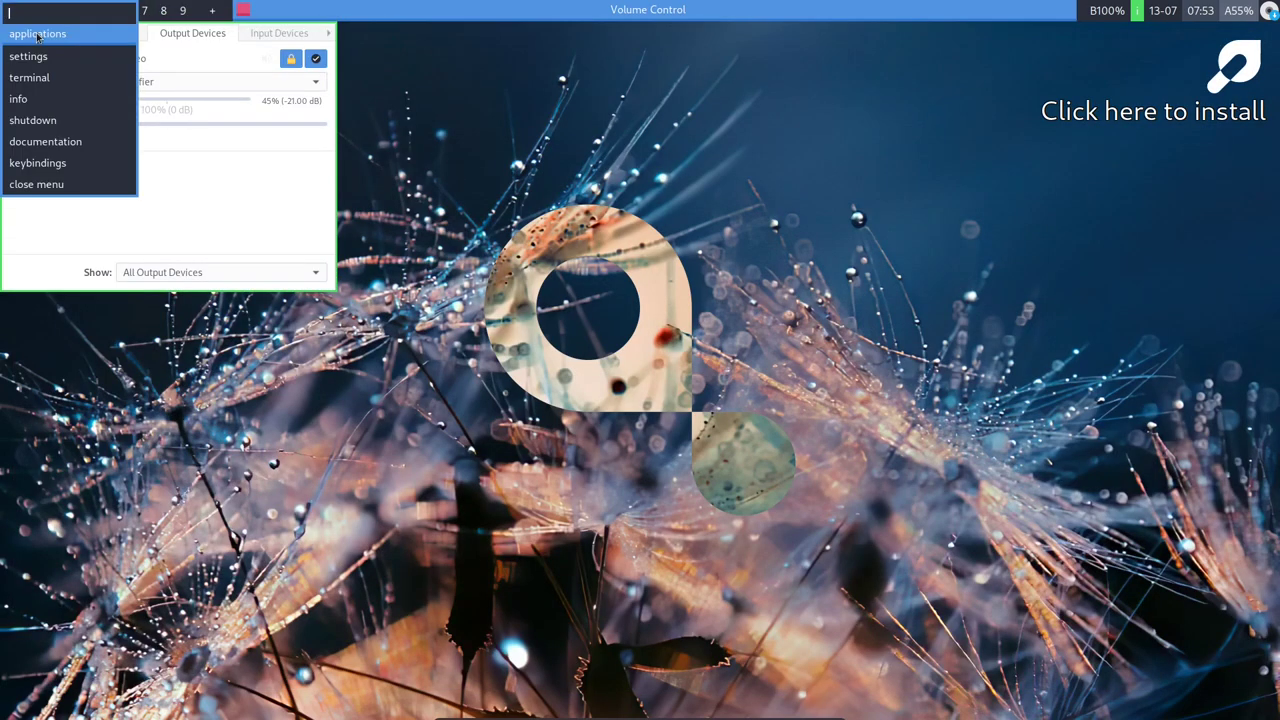
key(Escape)
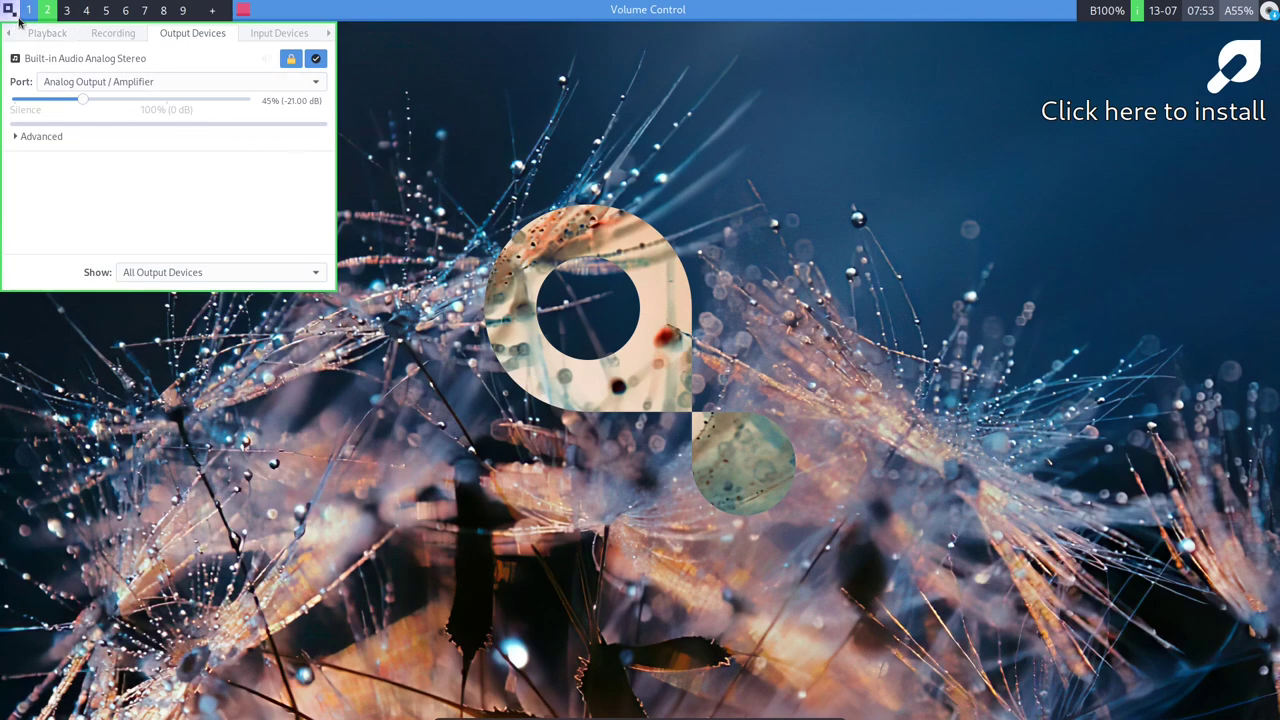
click(7, 12)
click(27, 32)
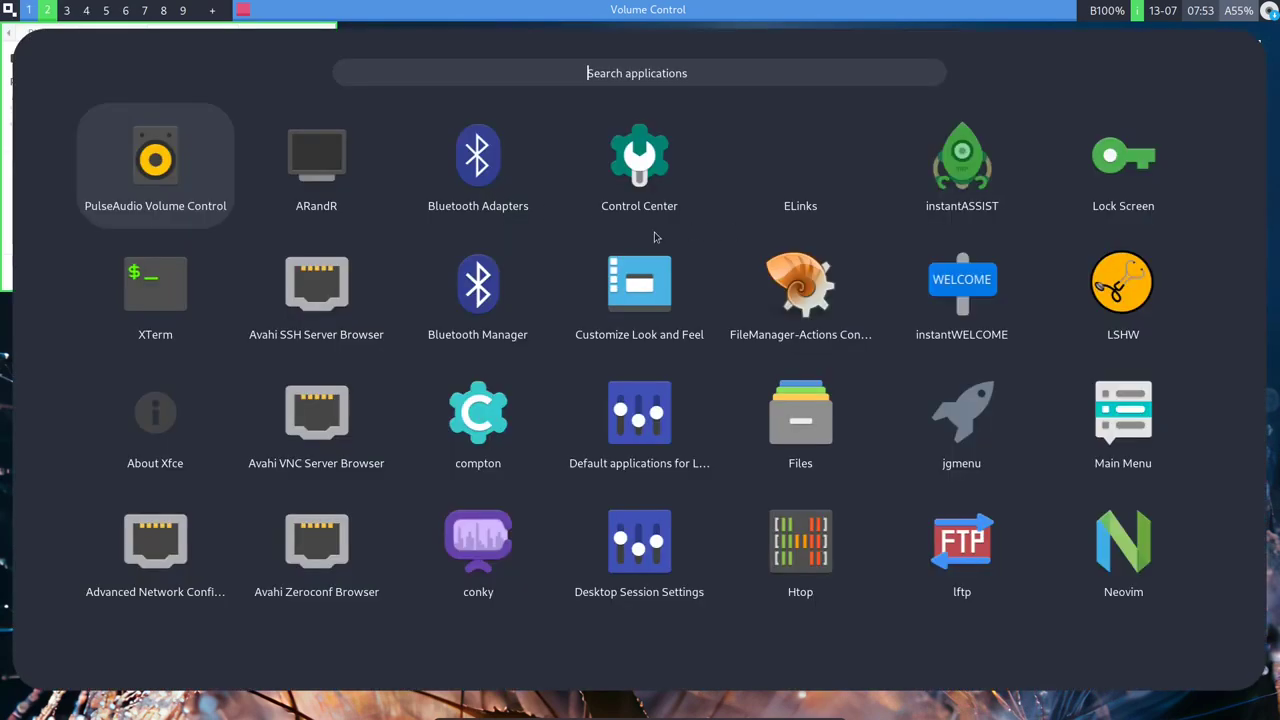
key(Right)
key(End)
key(Right)
key(Right)
key(Right)
key(Right)
key(Right)
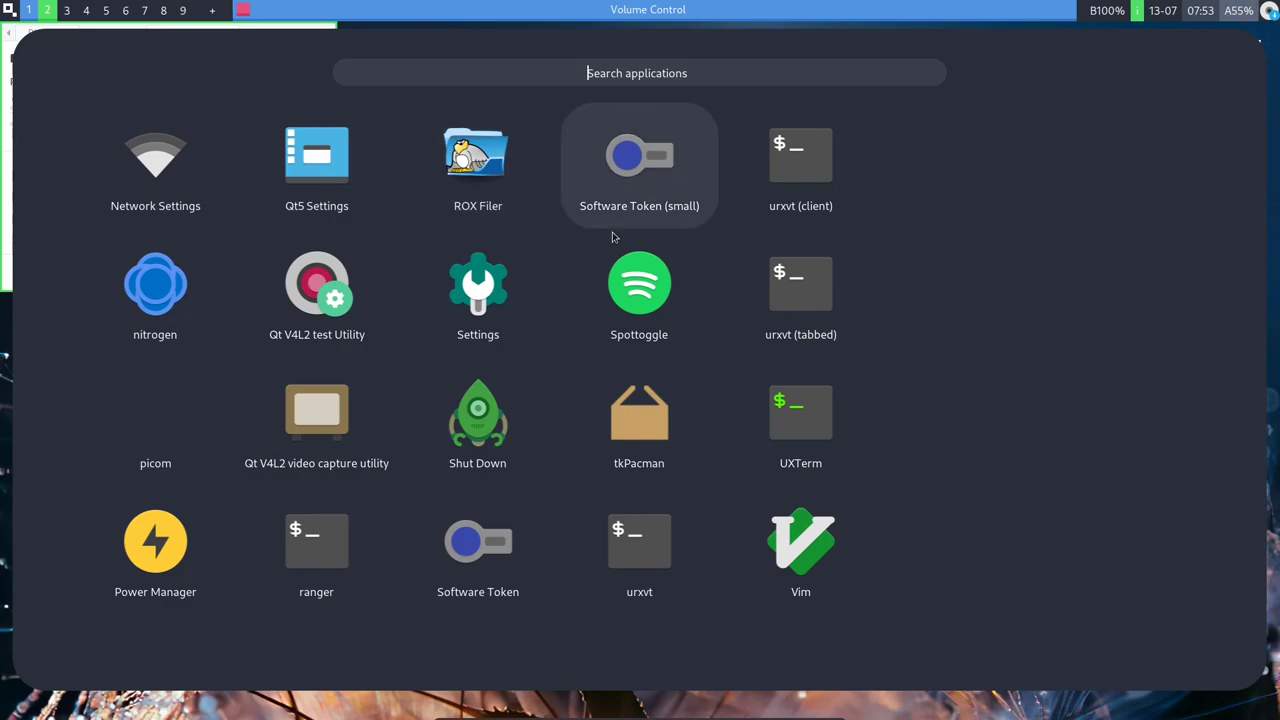
key(Escape)
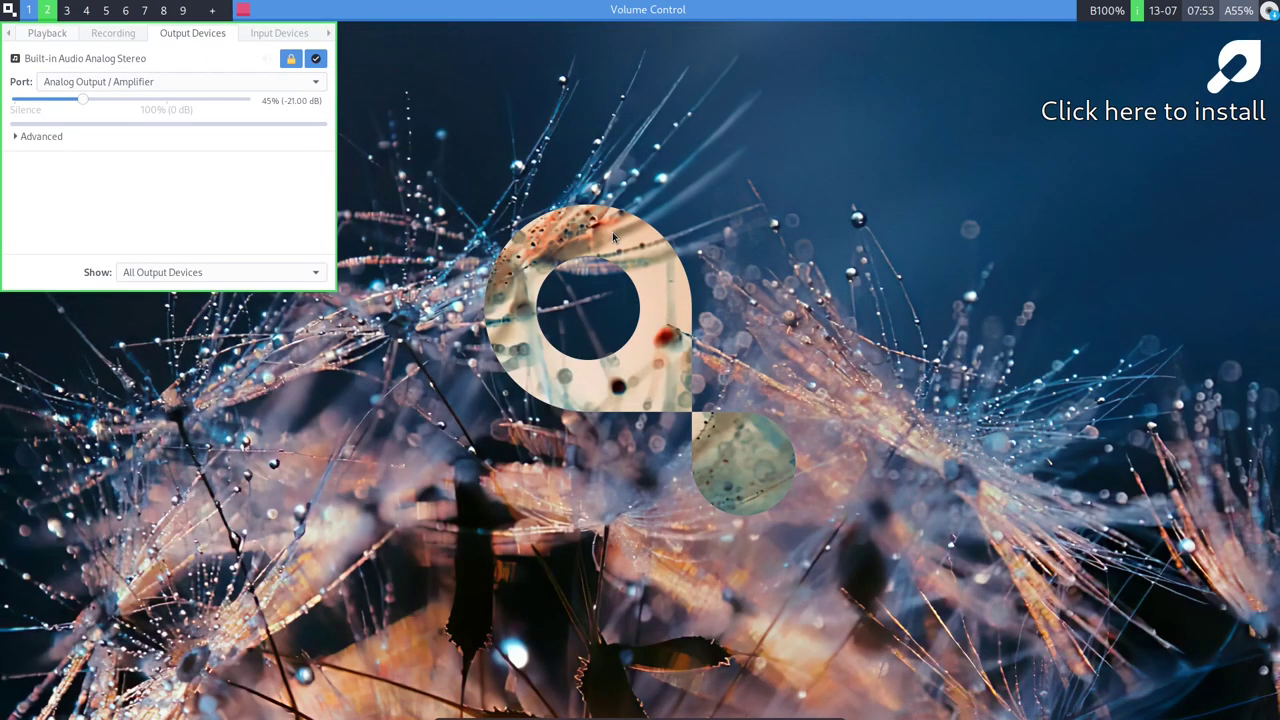
Step: Launch the Files manager from the application launcher
click(8, 9)
click(50, 35)
key(Right)
key(Right)
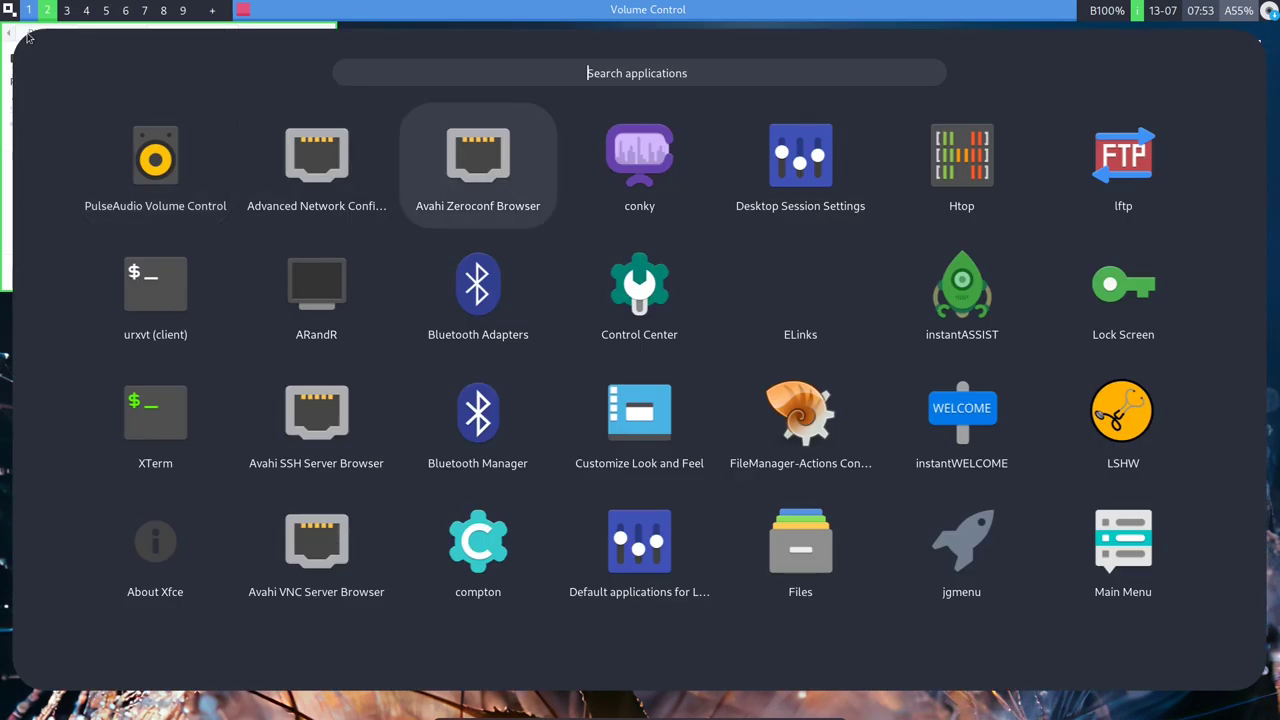
key(Down)
key(Down)
key(Down)
key(Right)
key(Right)
key(Right)
key(Left)
key(Return)
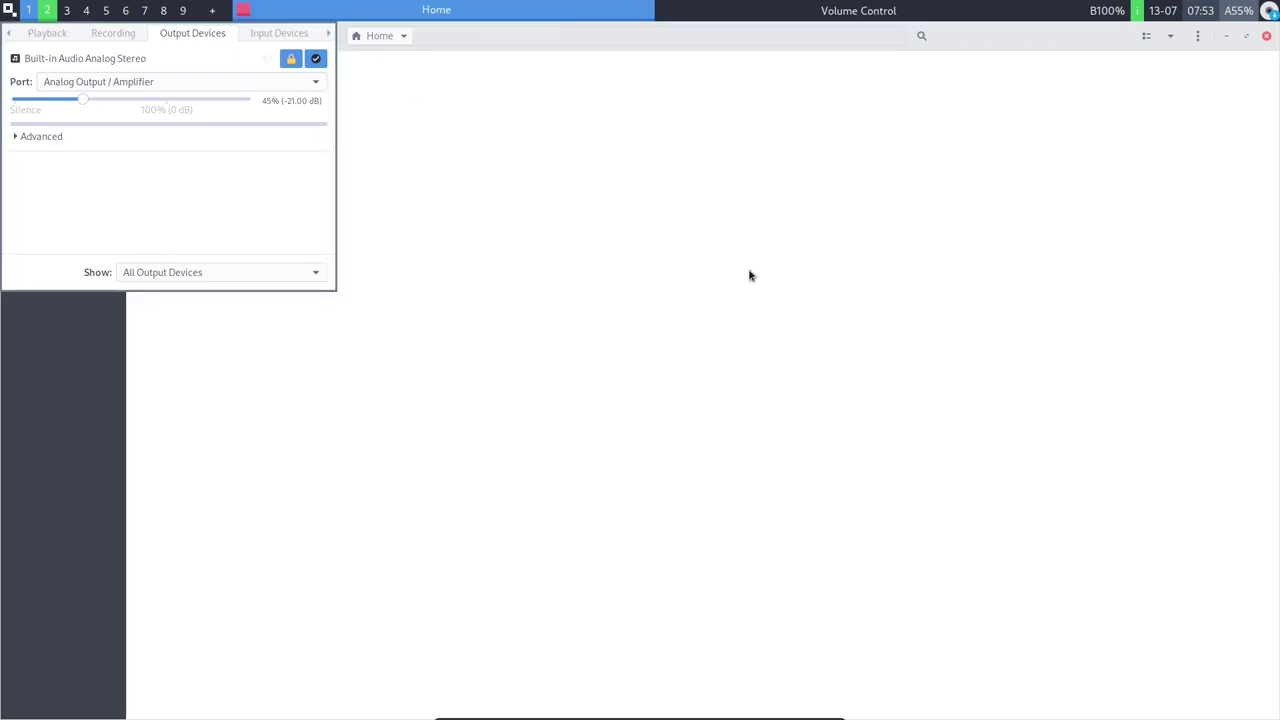
key(super)
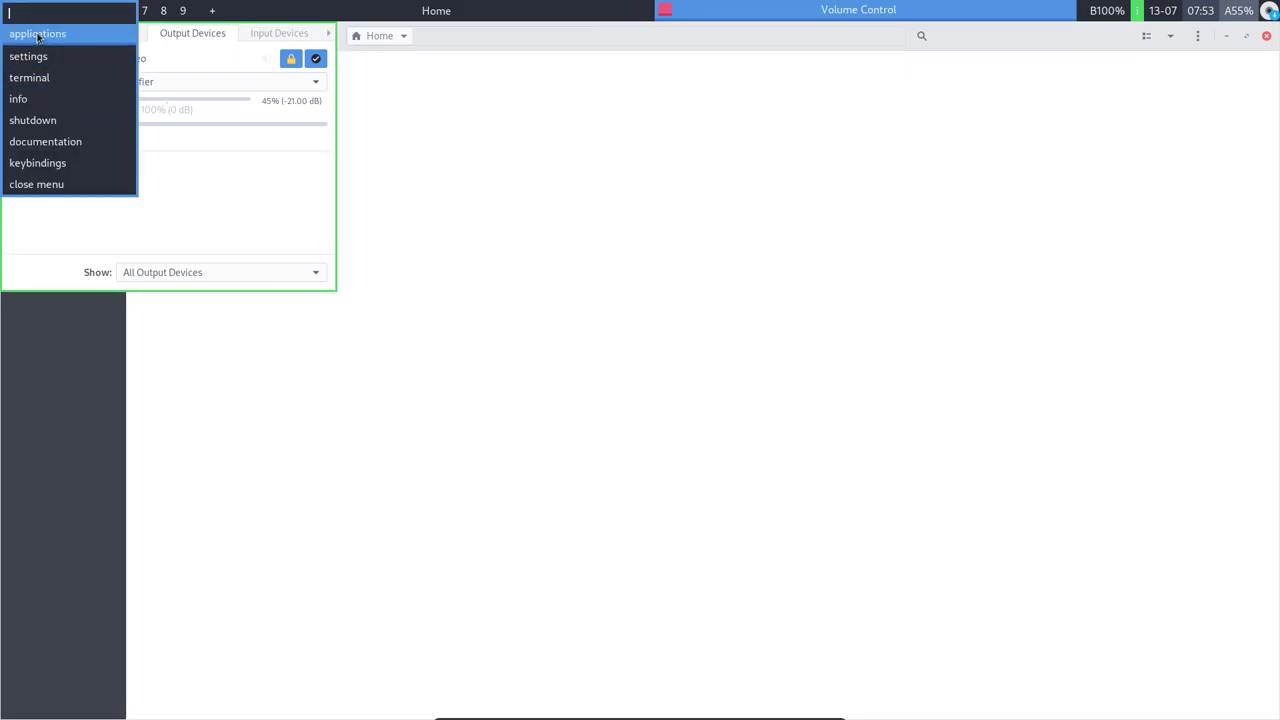
key(Escape)
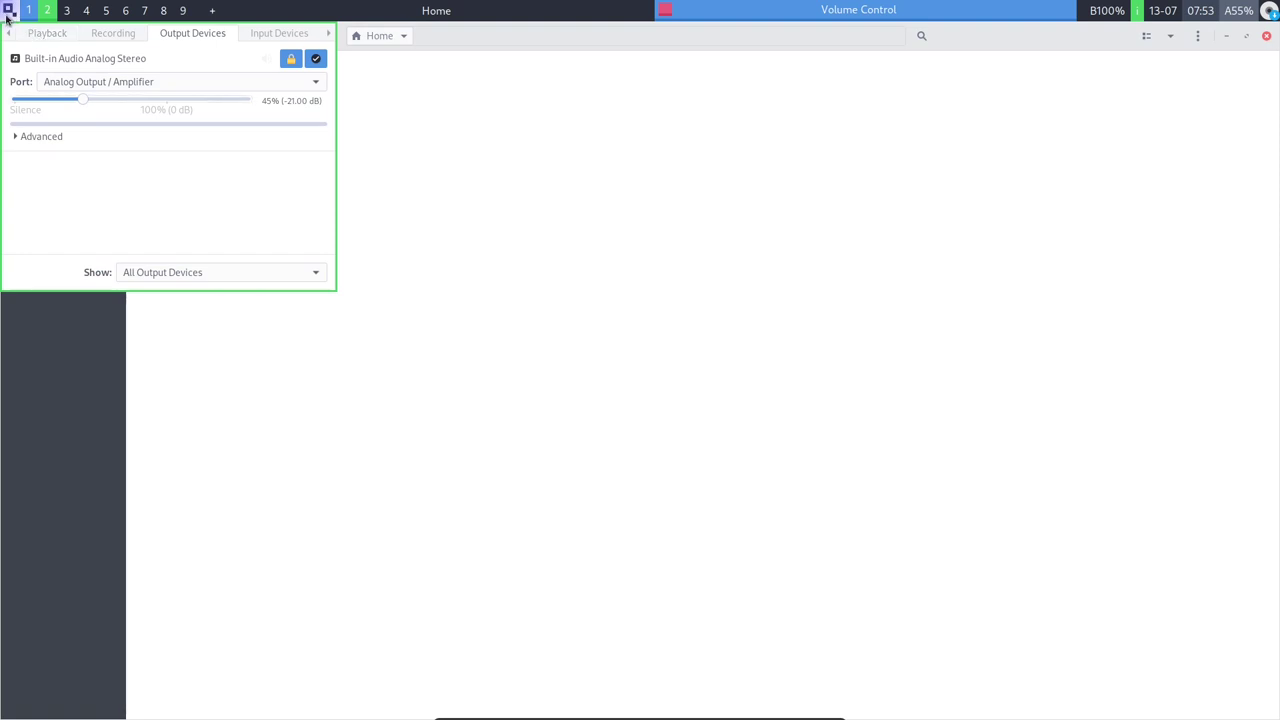
click(8, 10)
key(Escape)
Step: Browse the remaining entries in the application launcher and launch the ranger file manager
click(8, 10)
click(40, 34)
key(Right)
key(Right)
key(Right)
key(Right)
key(Right)
key(Right)
key(Right)
key(Right)
key(Right)
key(Right)
key(Right)
key(Right)
key(Right)
key(Right)
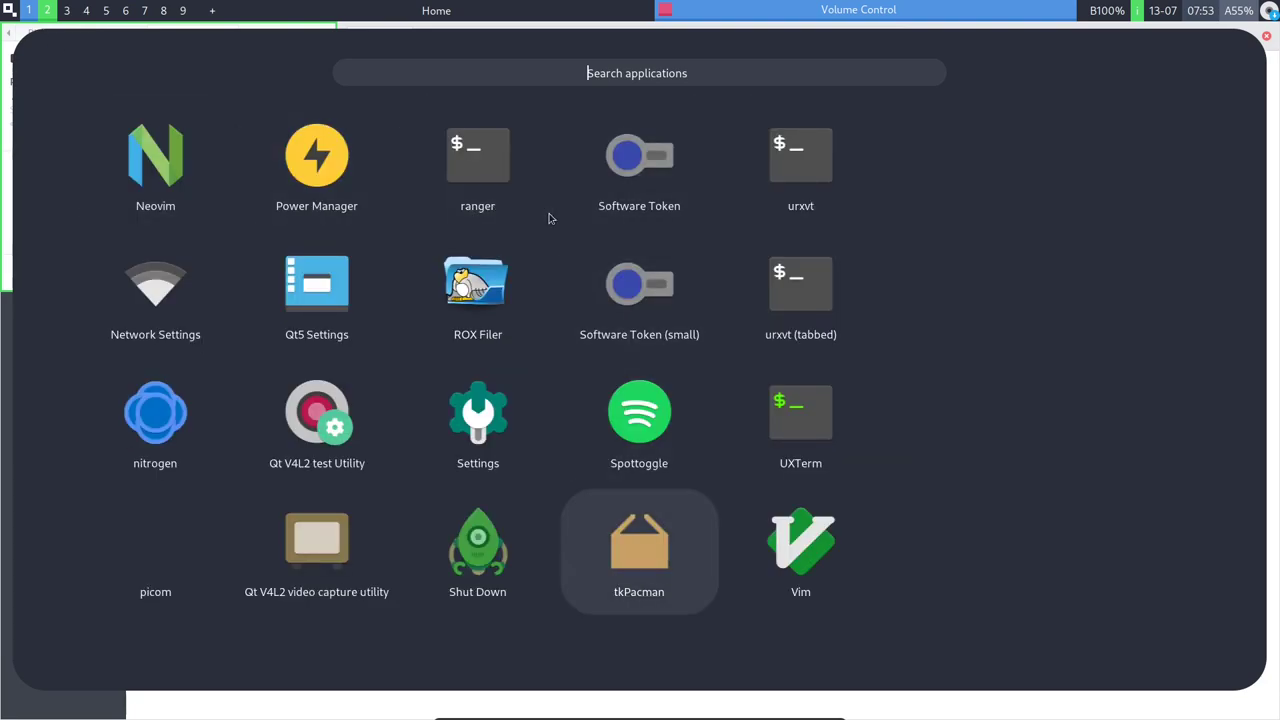
key(Down)
key(Down)
key(Down)
key(Up)
key(Left)
key(Left)
key(Left)
key(Left)
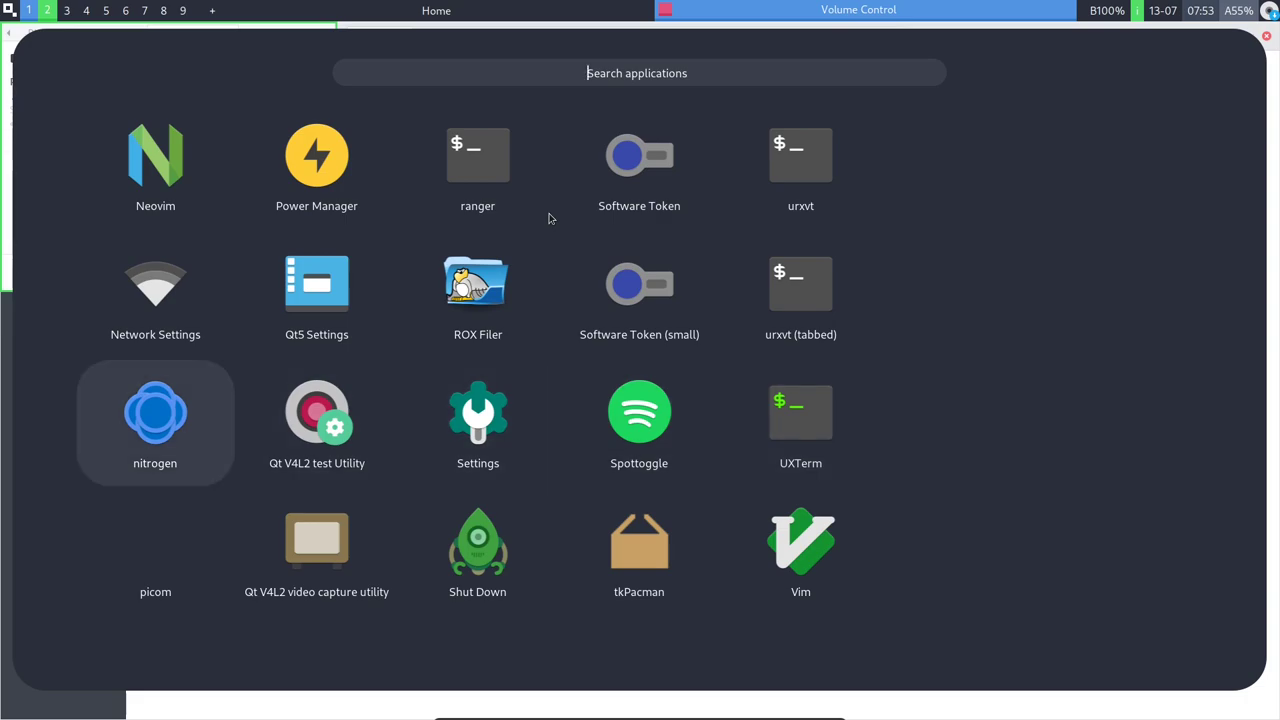
key(Up)
key(Up)
key(Right)
key(Right)
key(Return)
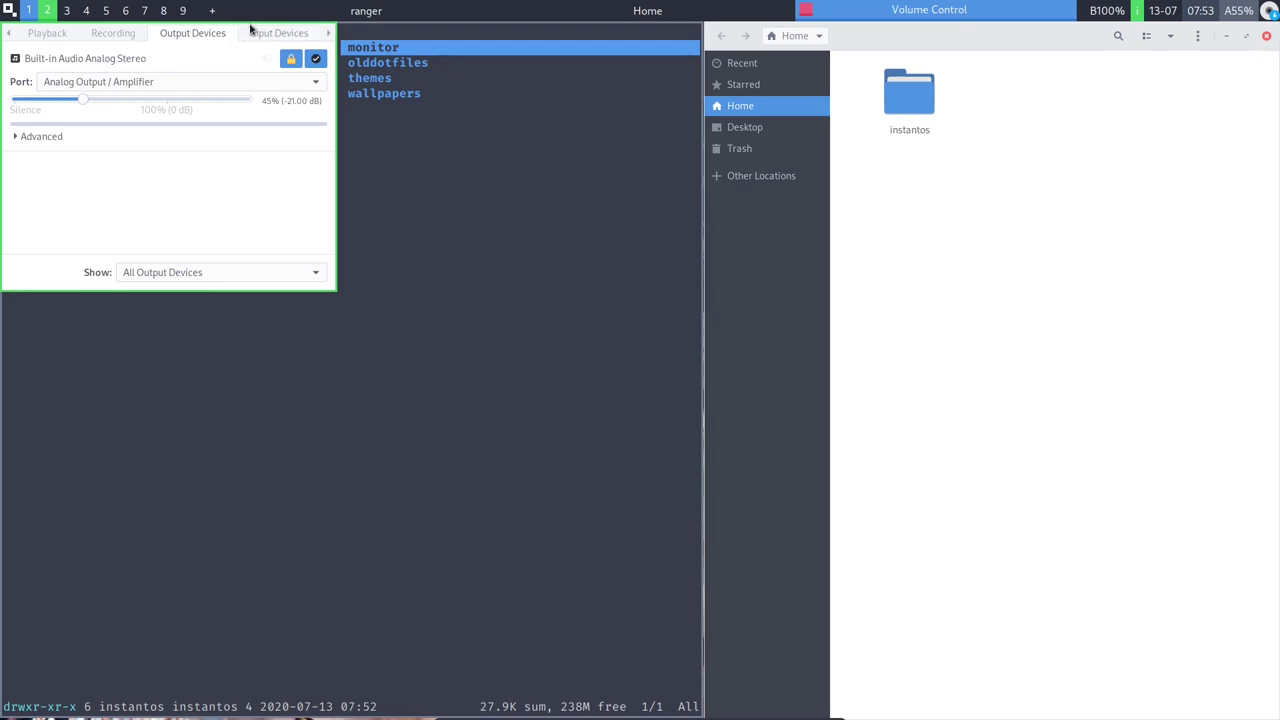
Step: Move the Volume Control window over the Files window and enter the instantos folder in ranger
drag(252, 25, 1091, 290)
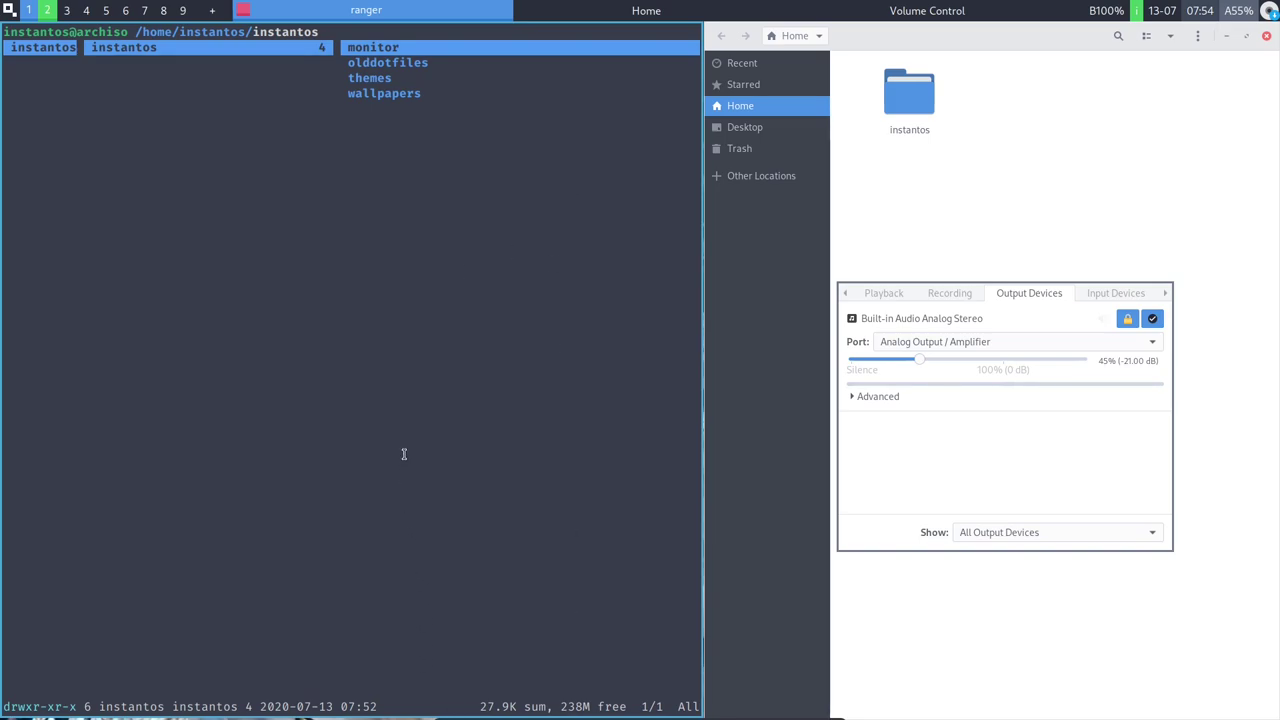
key(l)
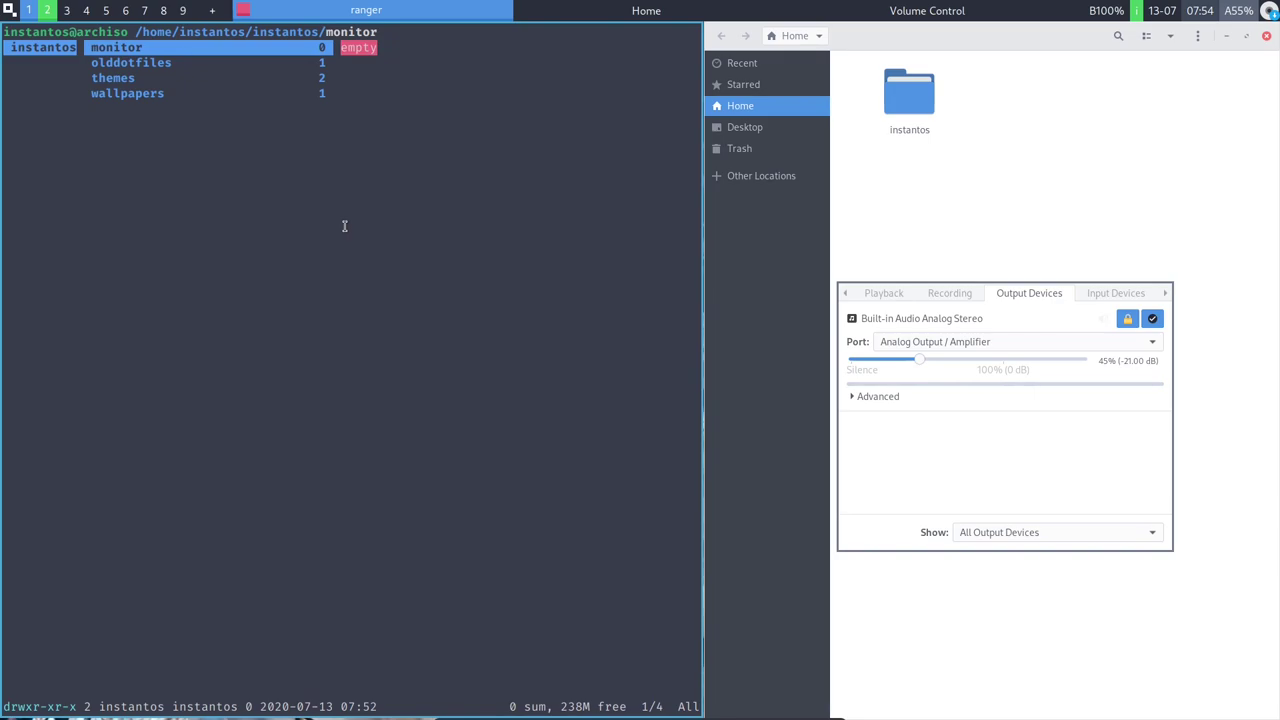
Step: Open a terminal from the instantOS start menu and pull it out of the tiling as a floating window near the centre
click(10, 10)
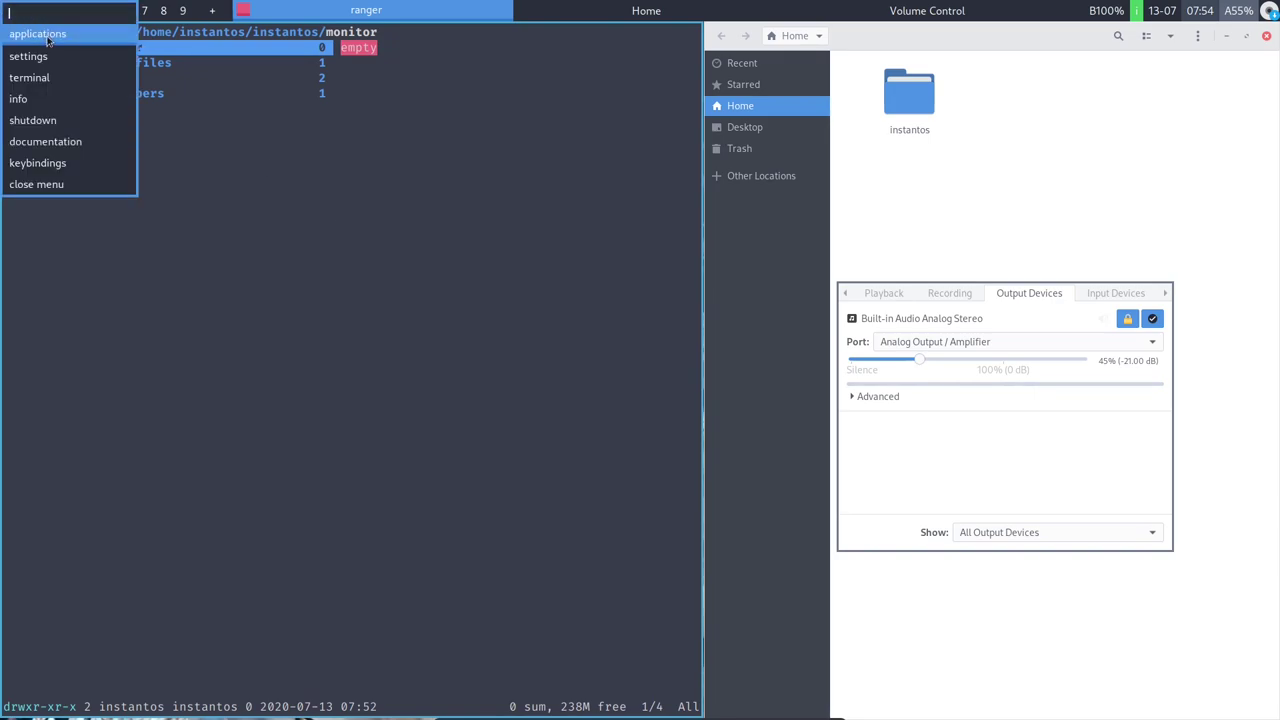
key(Down)
key(Down)
key(Down)
key(Down)
key(Down)
key(Down)
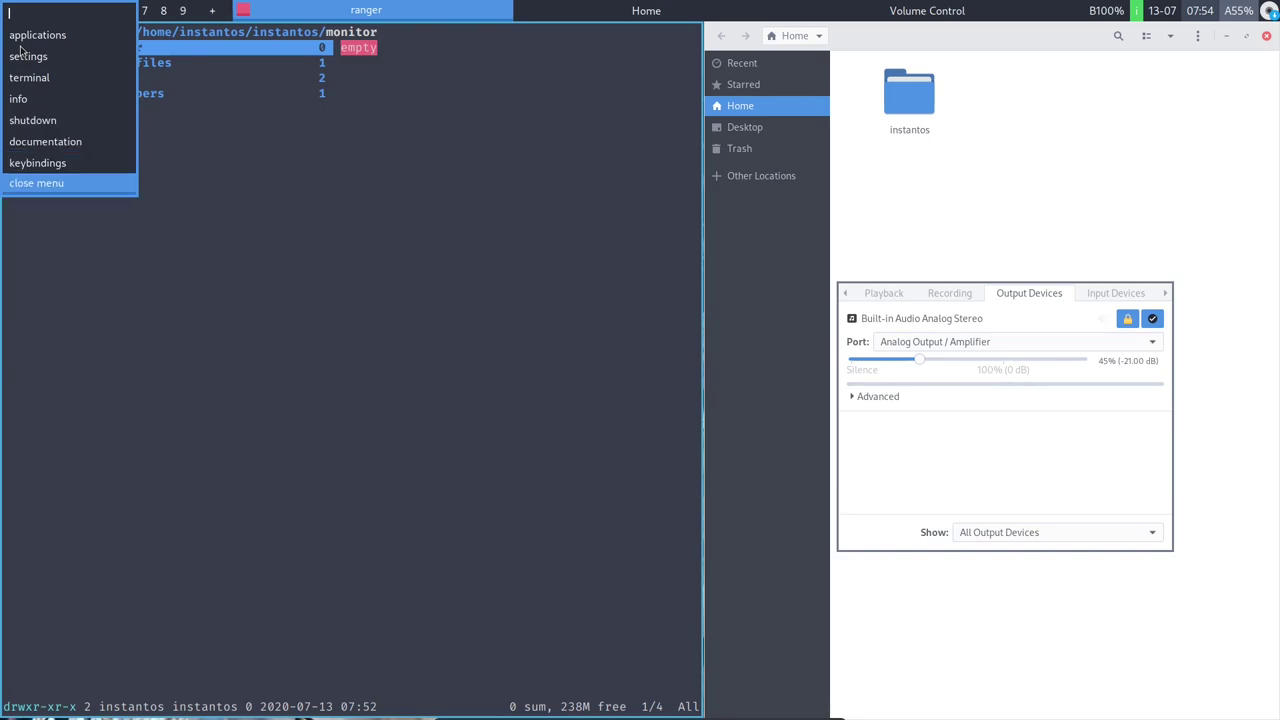
key(Up)
key(Up)
key(Up)
key(Up)
key(Up)
key(Up)
key(Up)
key(Down)
key(Down)
key(Return)
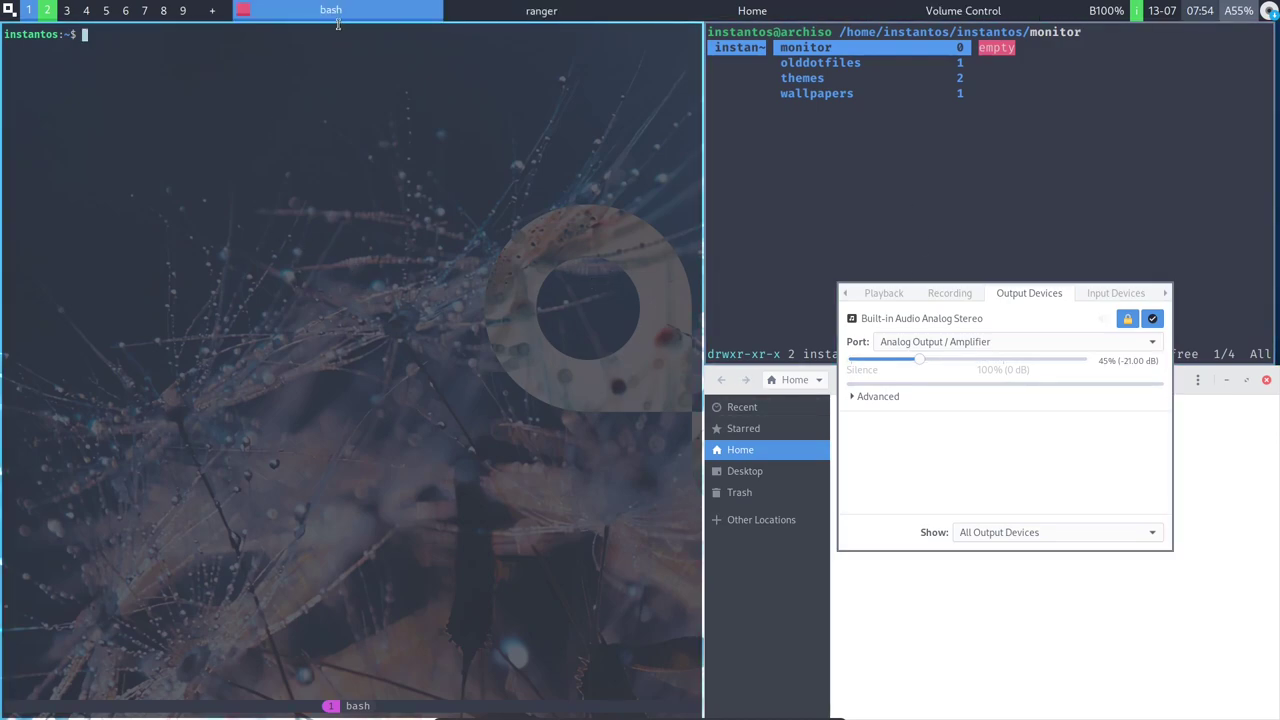
drag(338, 24, 581, 201)
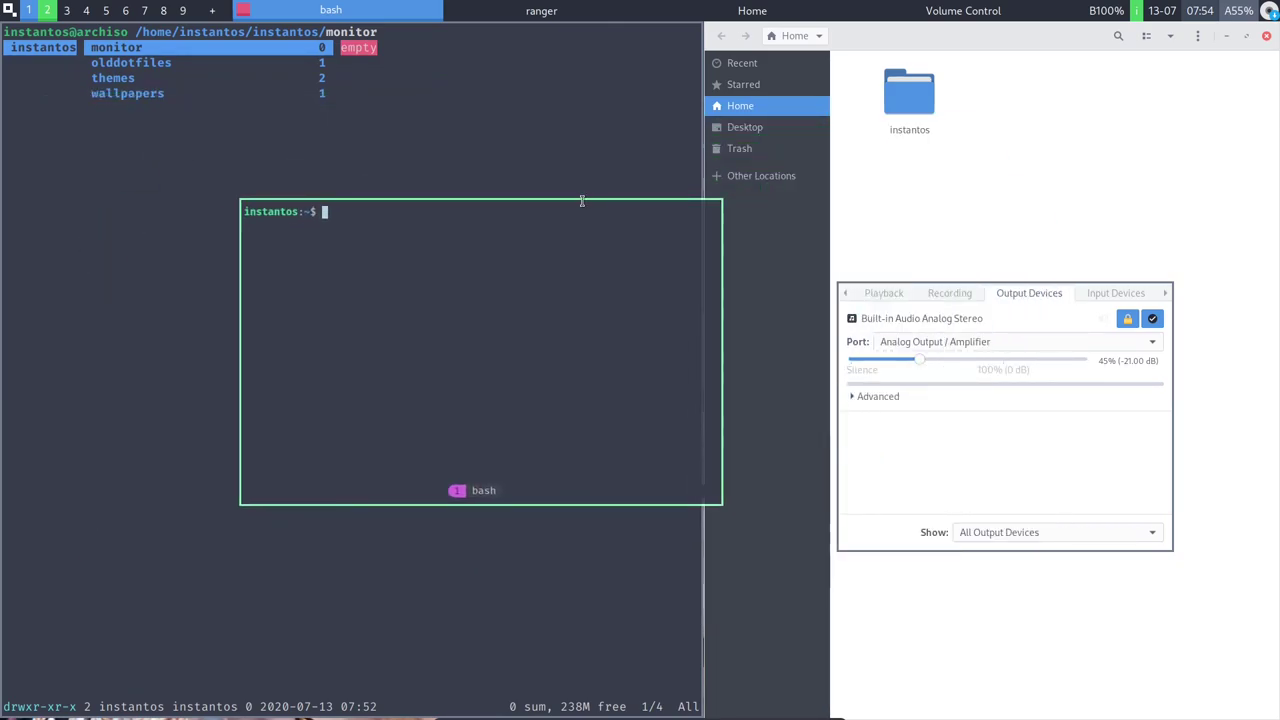
Step: Run yay in the floating bash terminal to synchronize the package databases
text(sud)
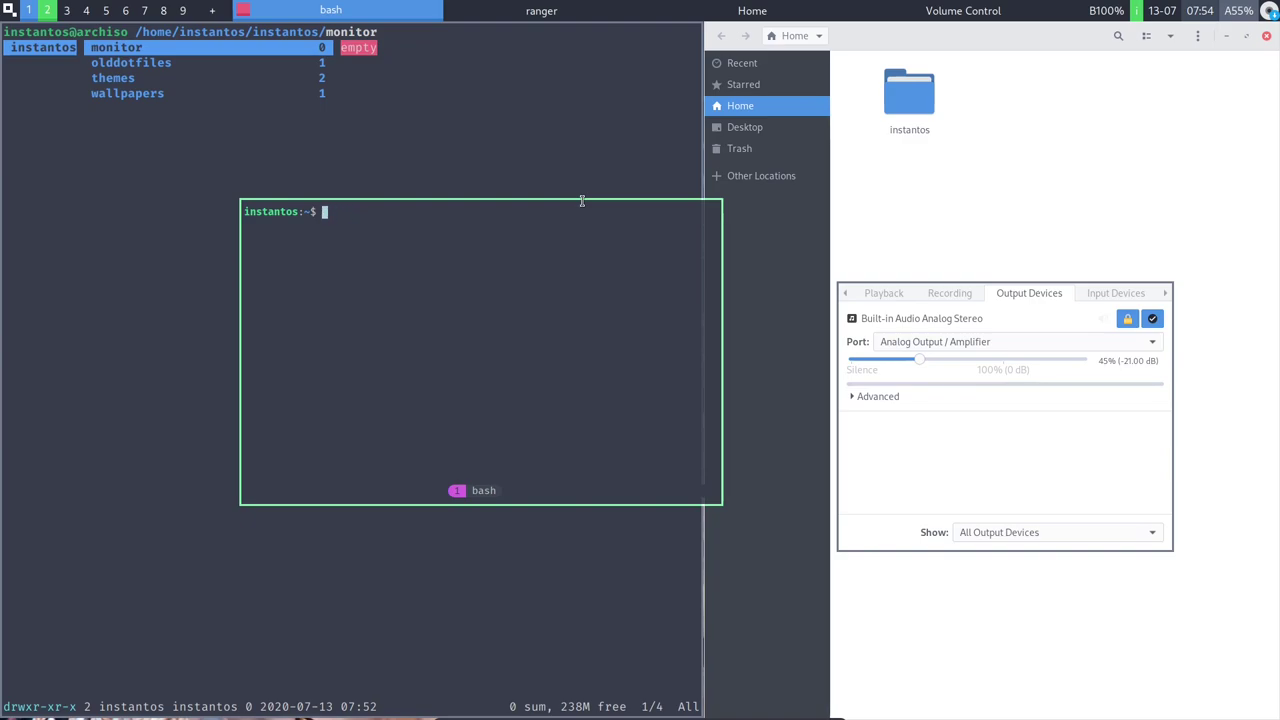
text(yay)
key(Return)
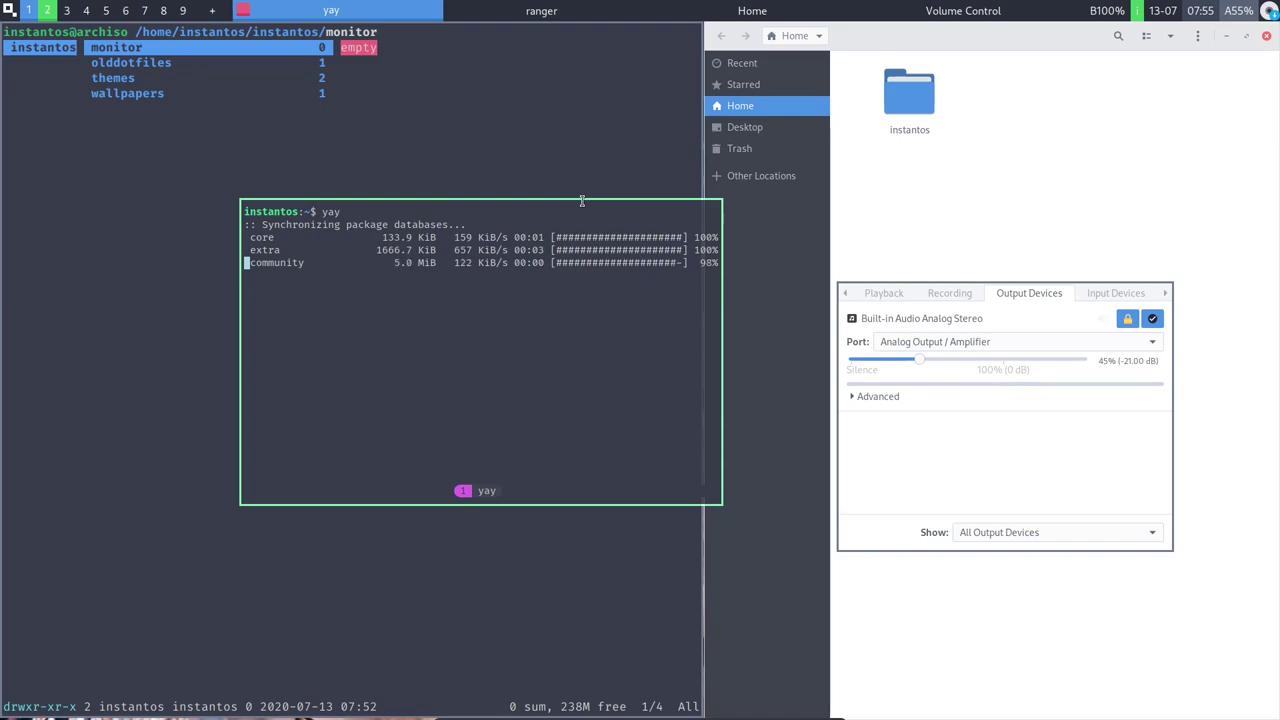
Step: Interrupt the running yay command in the floating terminal and point out the instant repository line
key(ctrl+c)
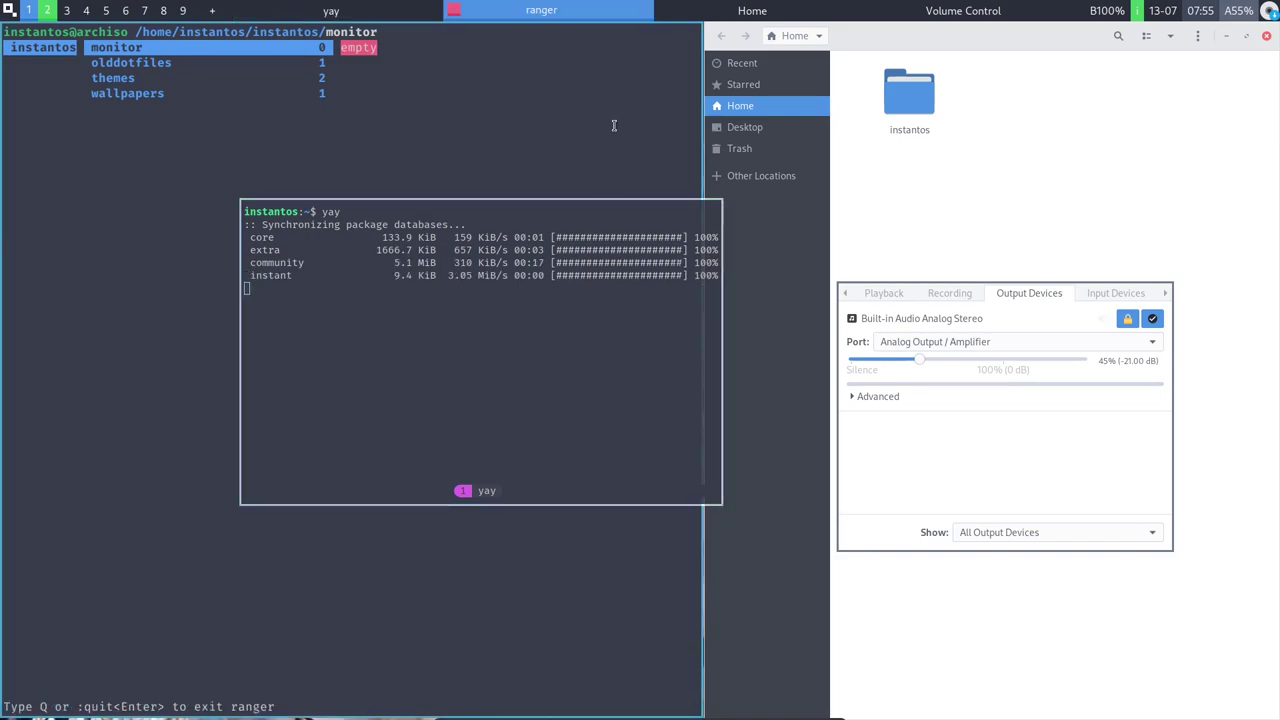
key(ctrl+c)
key(ctrl+c)
key(ctrl+c)
key(ctrl+c)
key(ctrl+c)
key(ctrl+c)
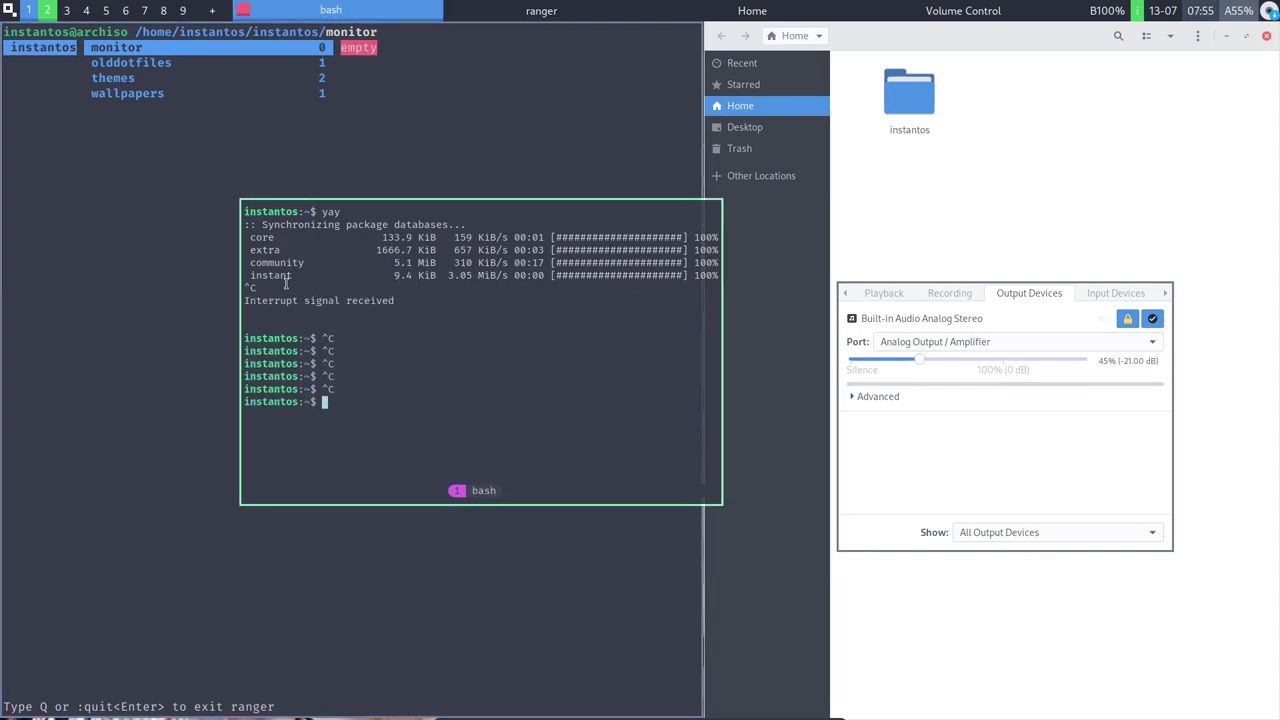
drag(256, 277, 716, 276)
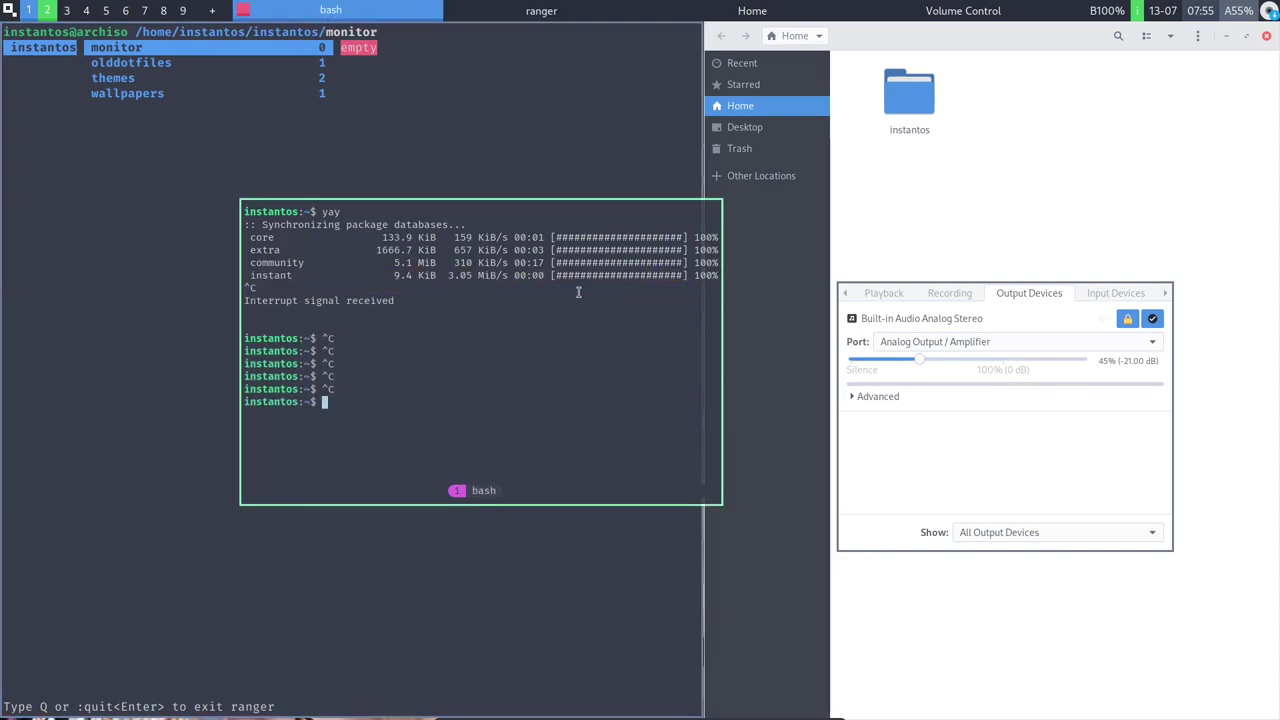
Step: Clear the floating terminal's output with the clear command
key(ctrl+l)
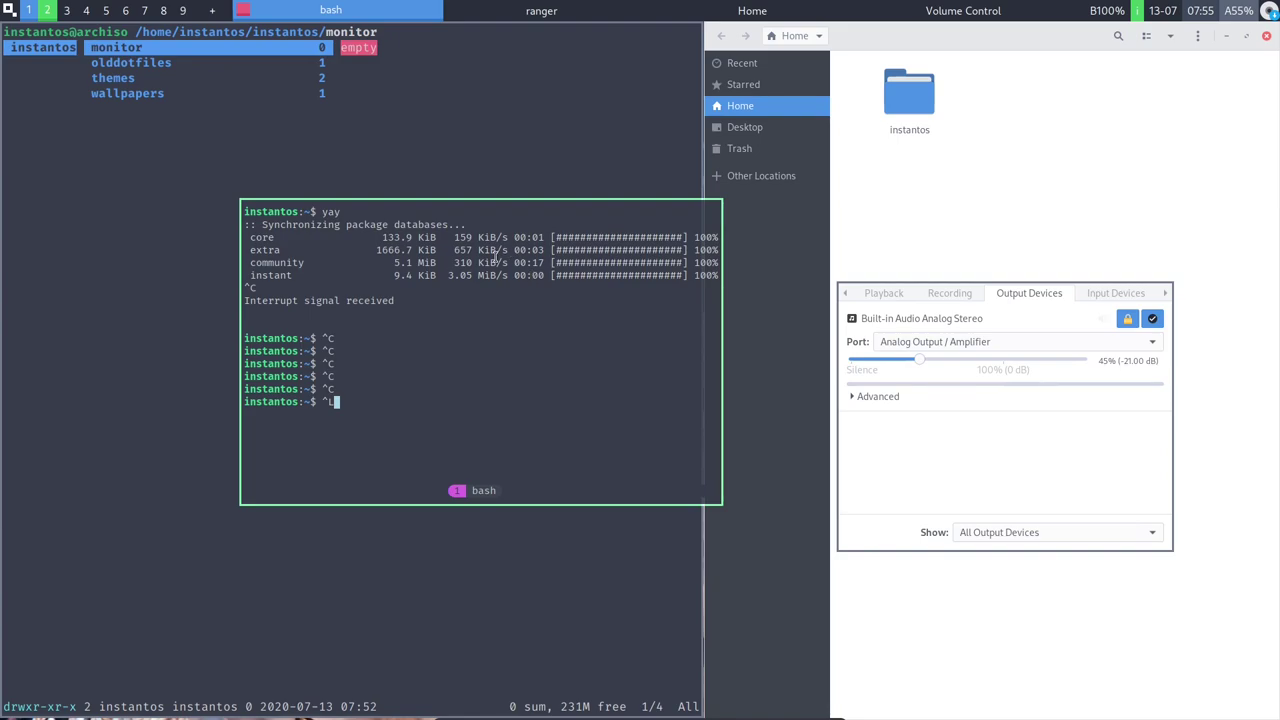
key(ctrl+l)
key(ctrl+l)
key(ctrl+l)
text(clear)
key(Return)
text(clear)
key(Return)
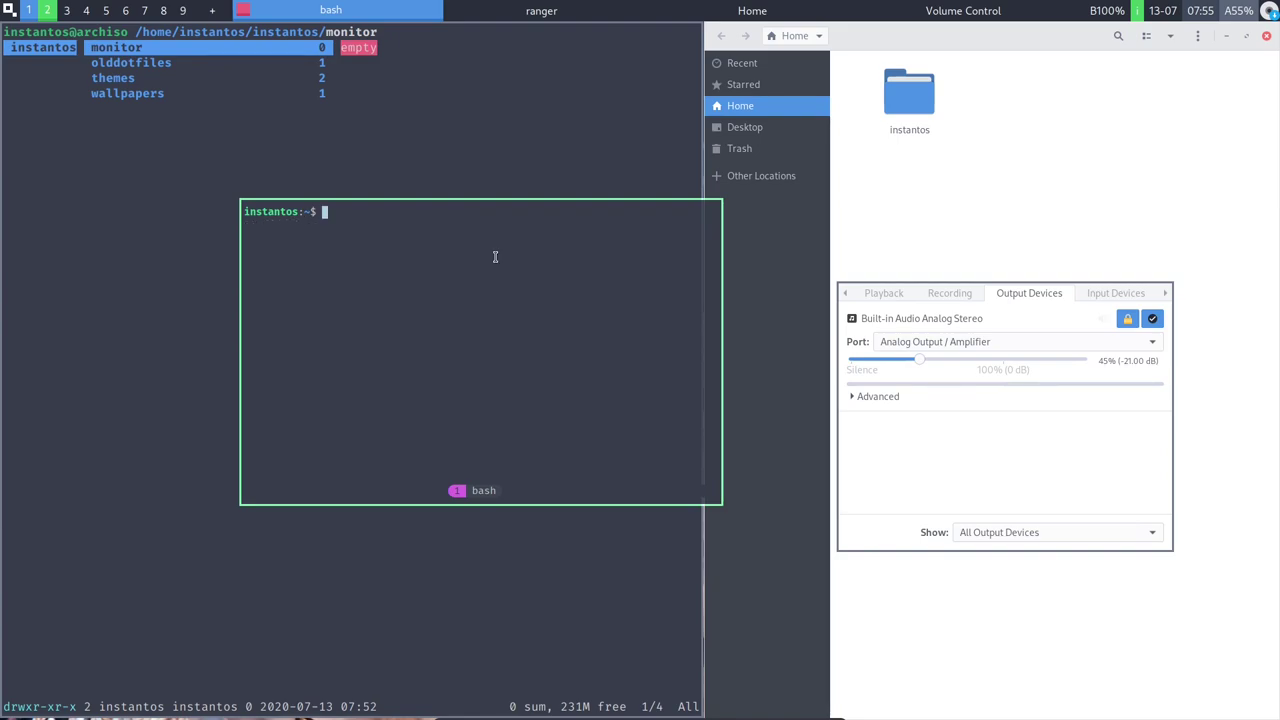
Step: Switch workspace 2 to the # window layout, stacking ranger above Files, and give focus to ranger
key(ctrl+c)
key(super+g)
click(785, 88)
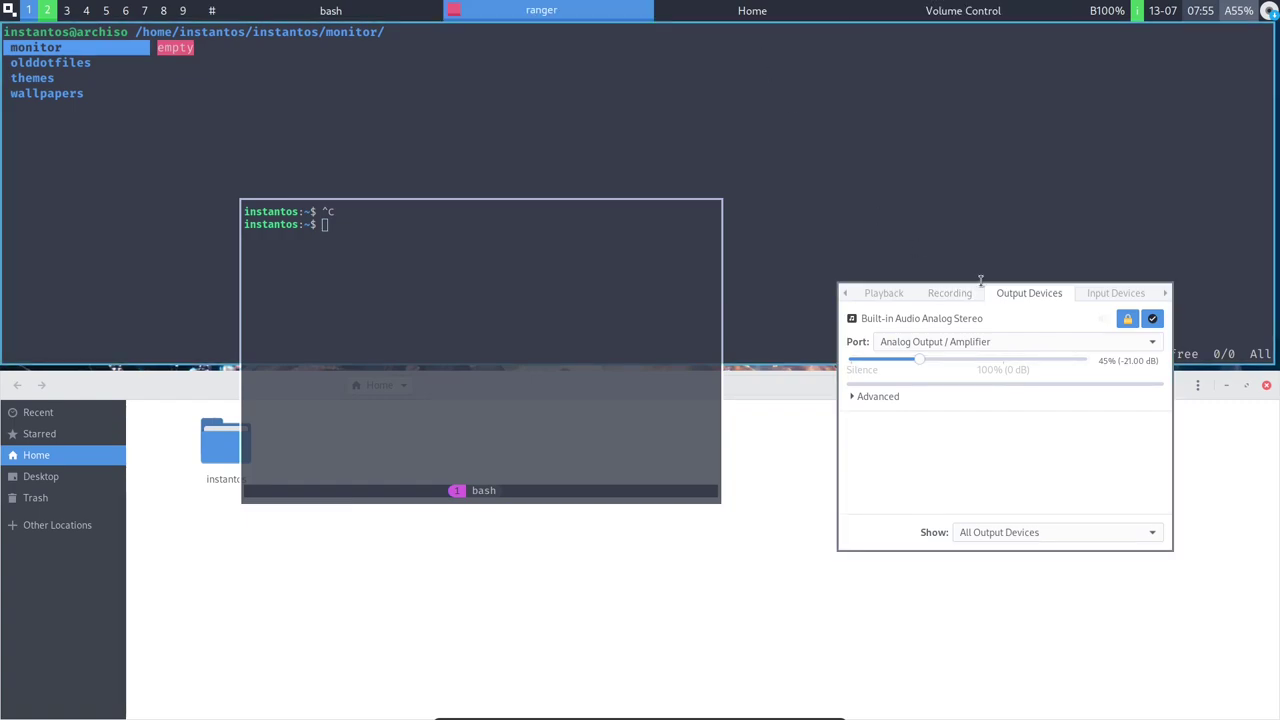
Step: Close the Files window and view the Recording and Input Devices pages in Volume Control
click(930, 293)
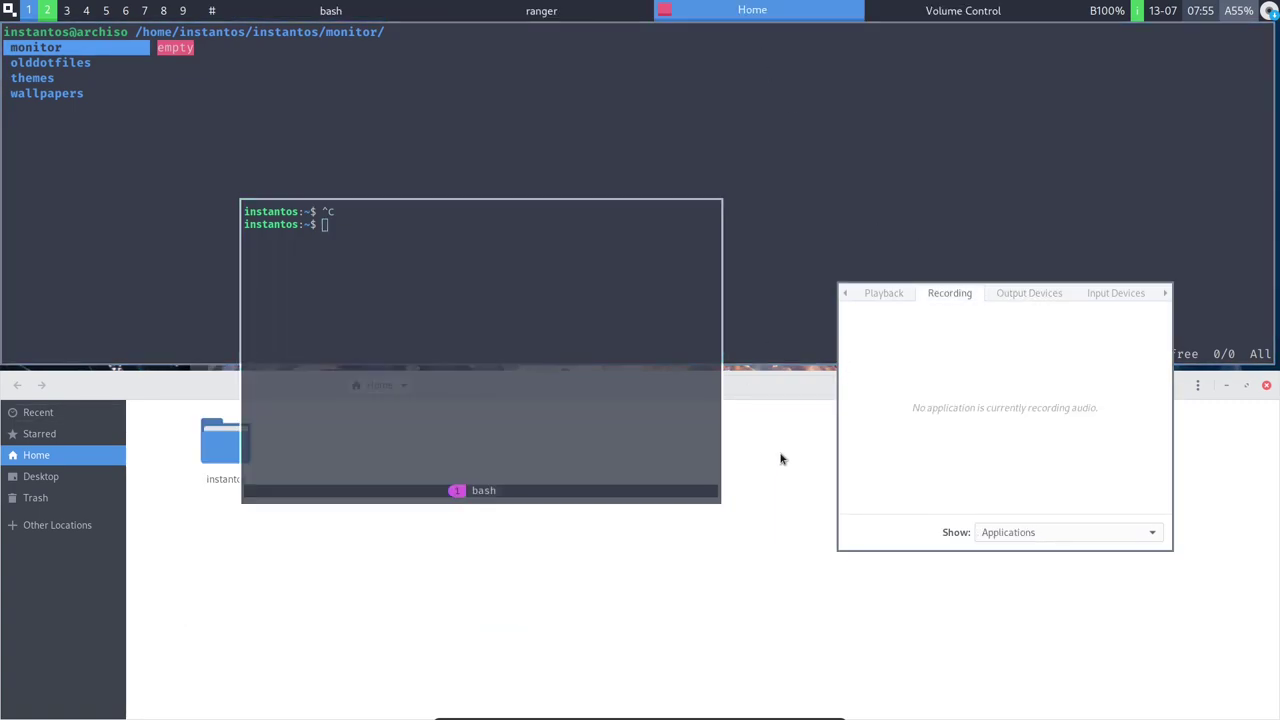
click(1266, 384)
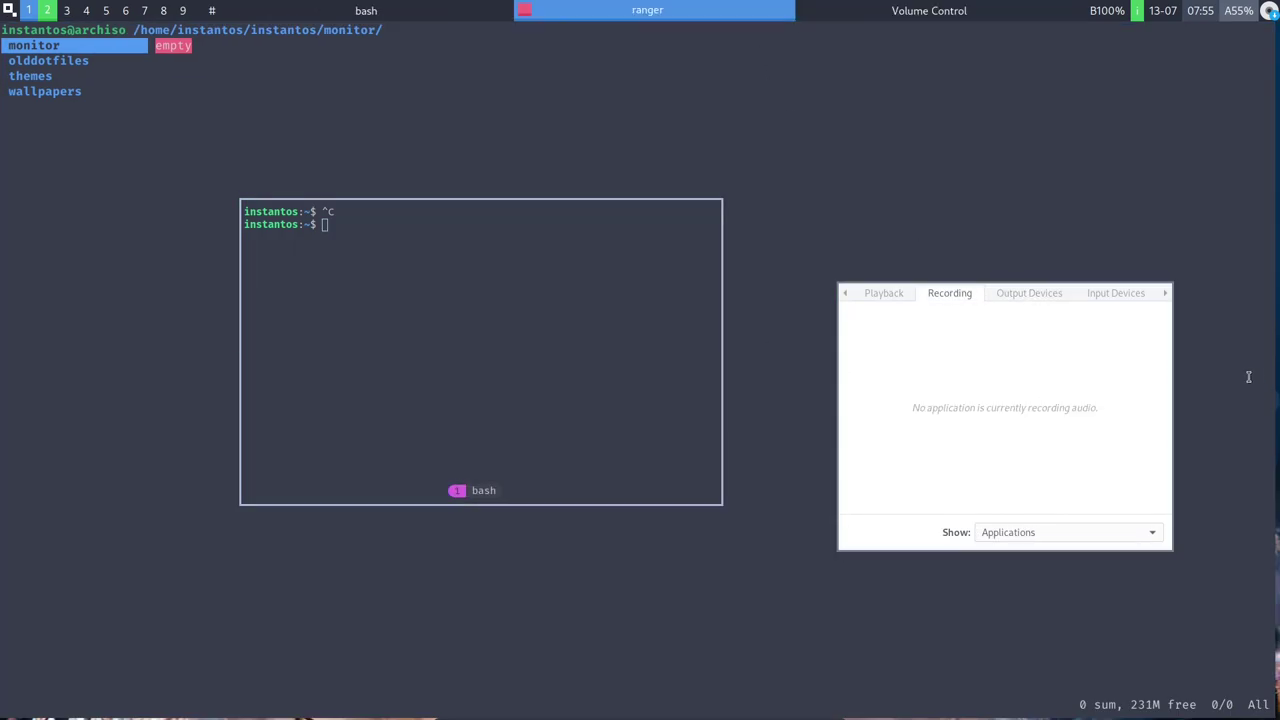
click(1148, 292)
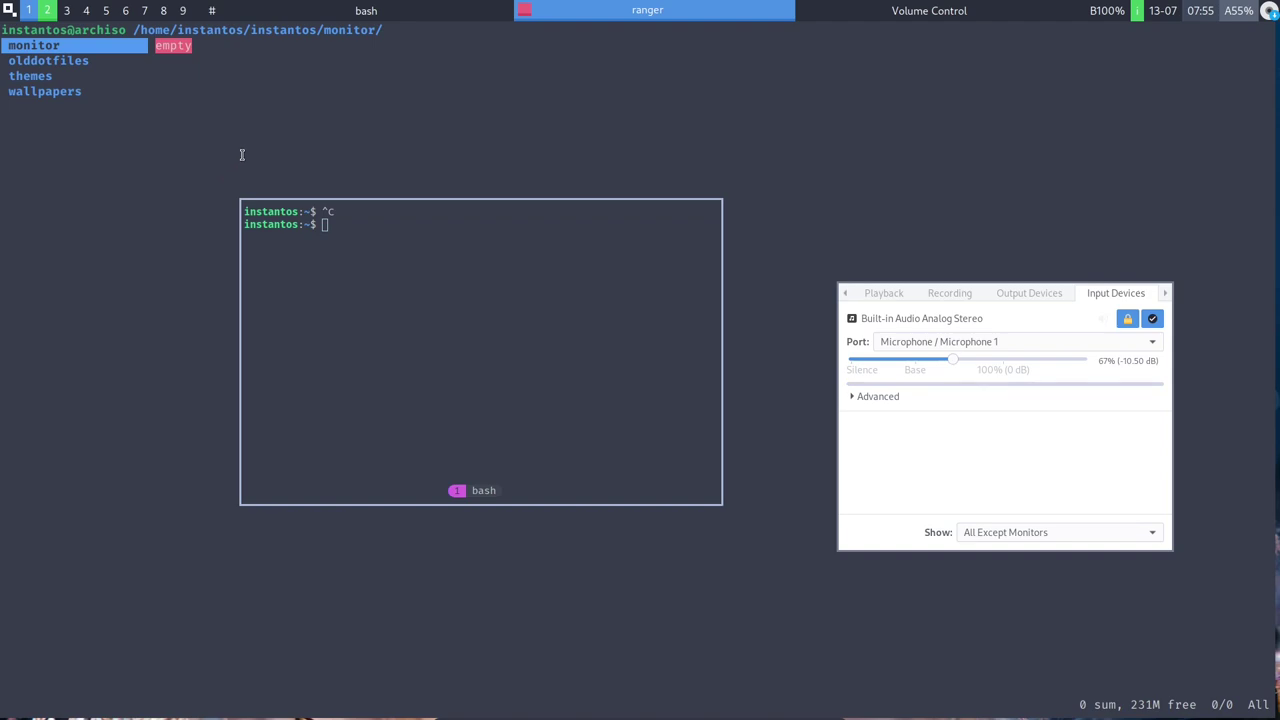
Step: Open the application launcher on workspace 7 and dismiss it
click(8, 10)
key(Return)
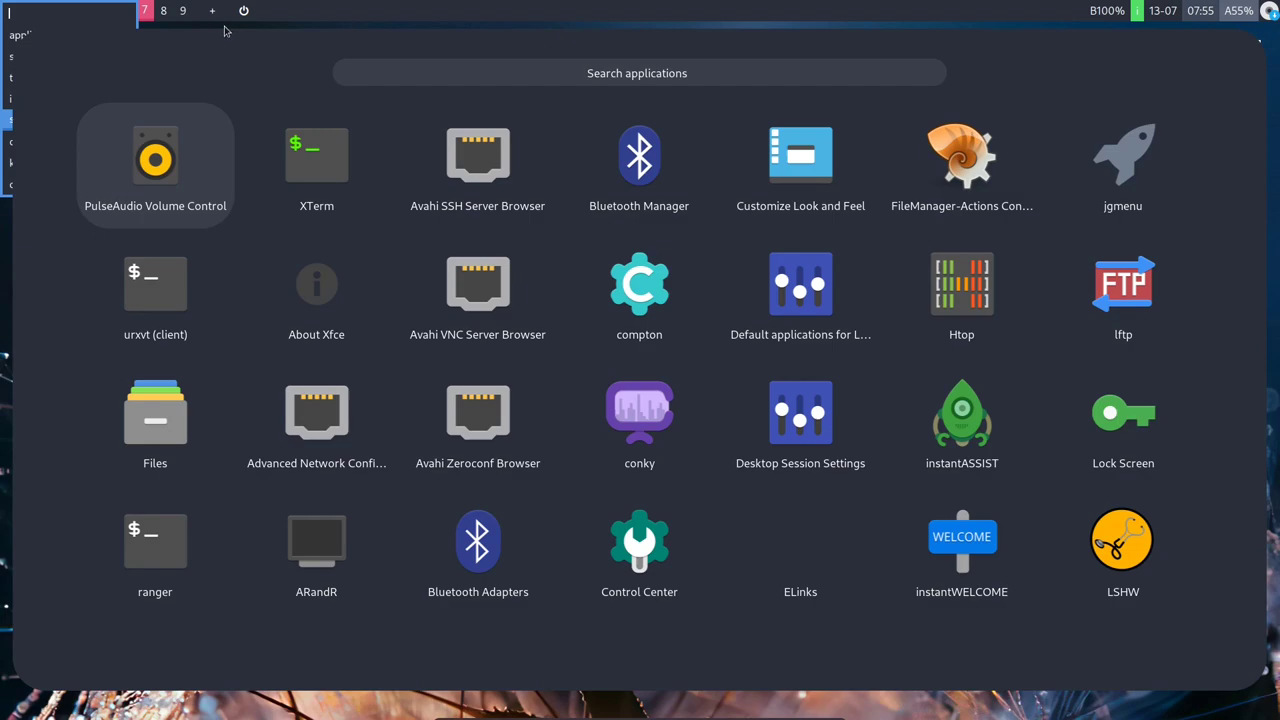
key(Escape)
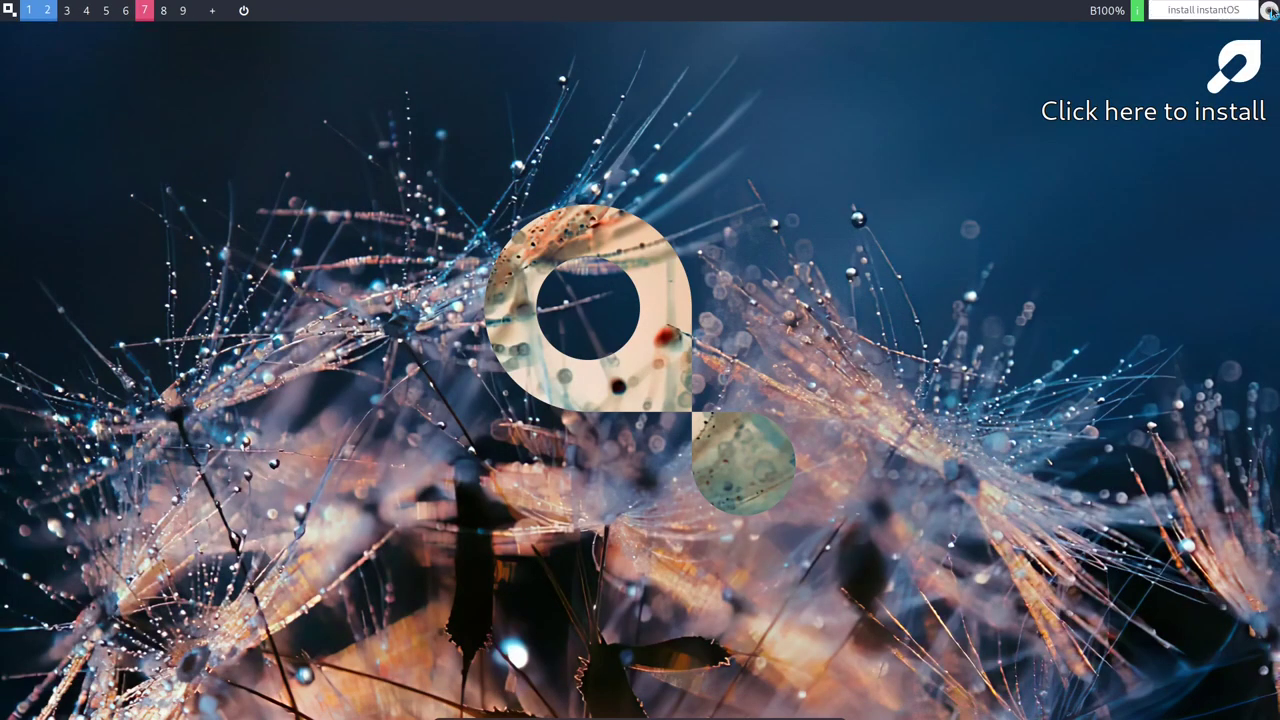
Step: Start the instantOS installation from the desktop shortcut and dismiss the installer's error dialog on workspace 1
click(1234, 68)
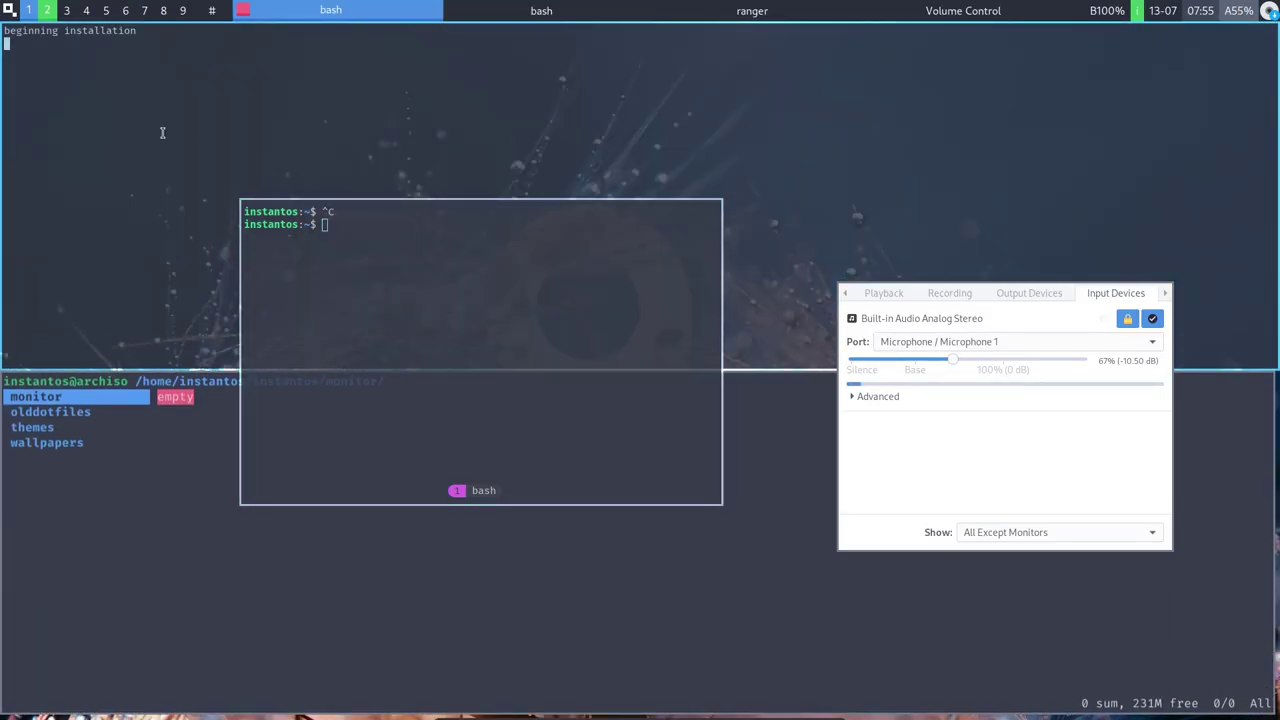
click(634, 271)
key(super+1)
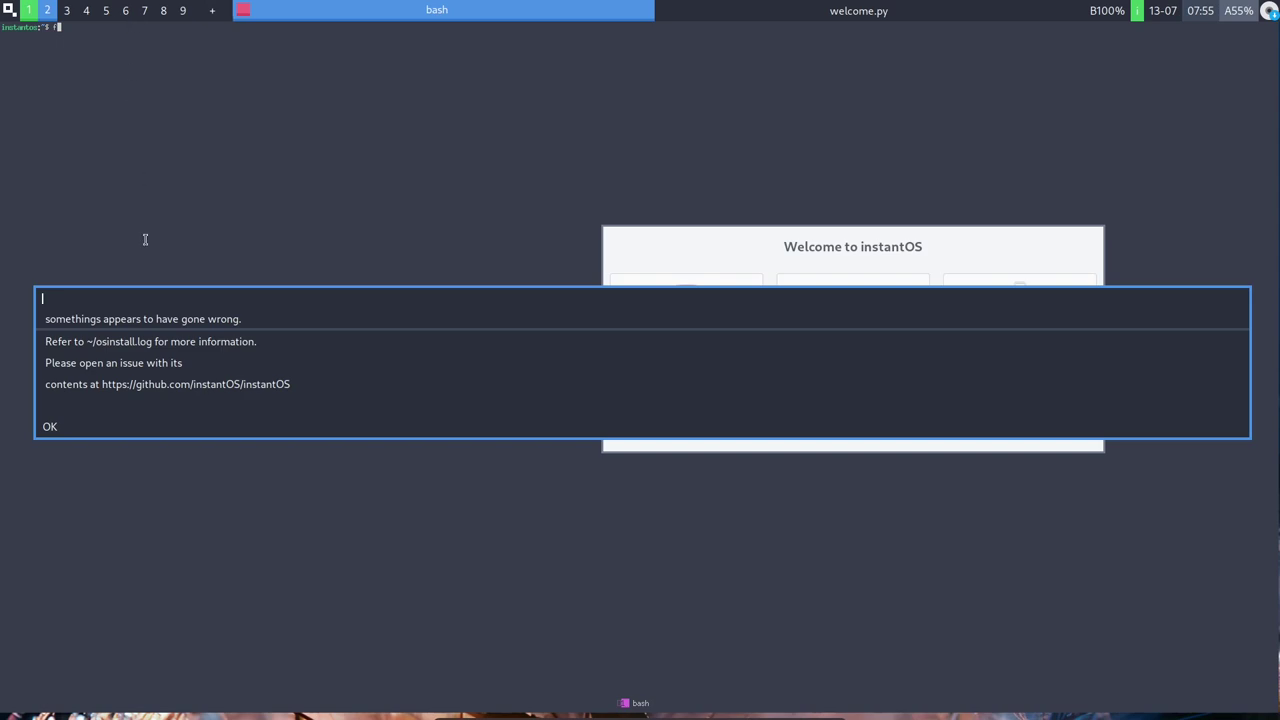
key(Return)
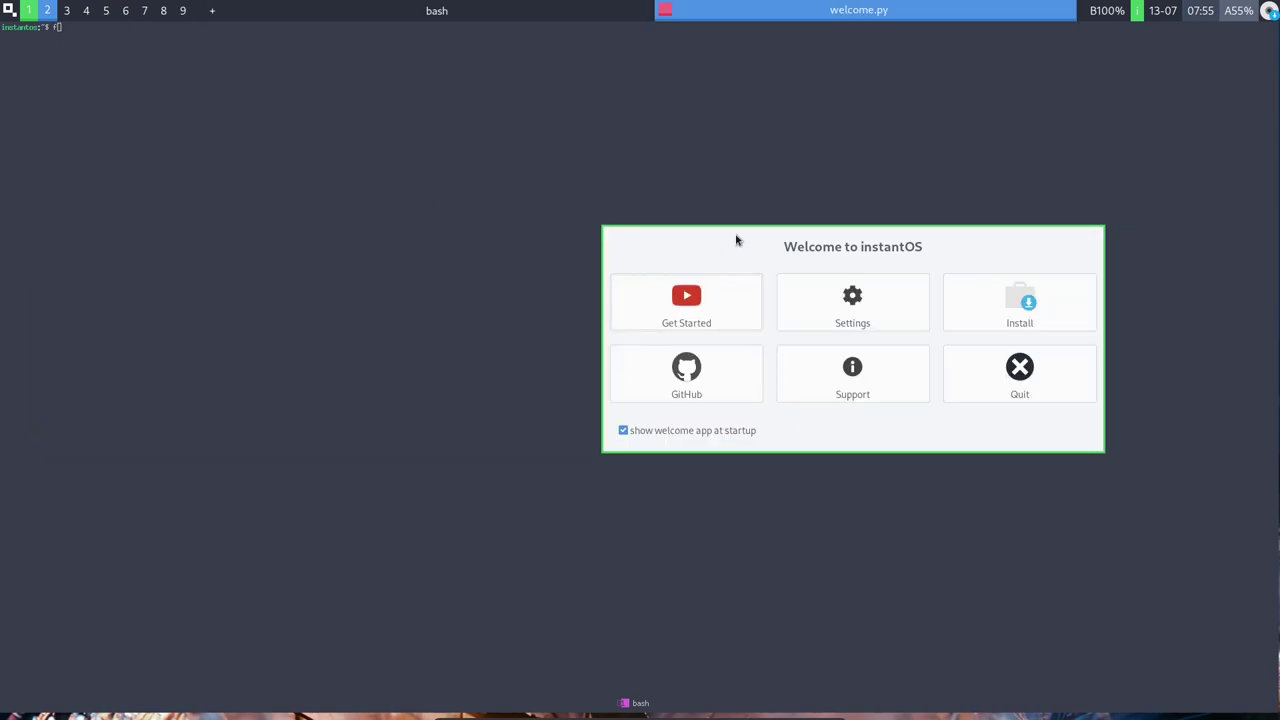
Step: Reposition the Welcome to instantOS window on workspace 1 and go to workspace 2 to check the installer terminal
drag(756, 234, 551, 334)
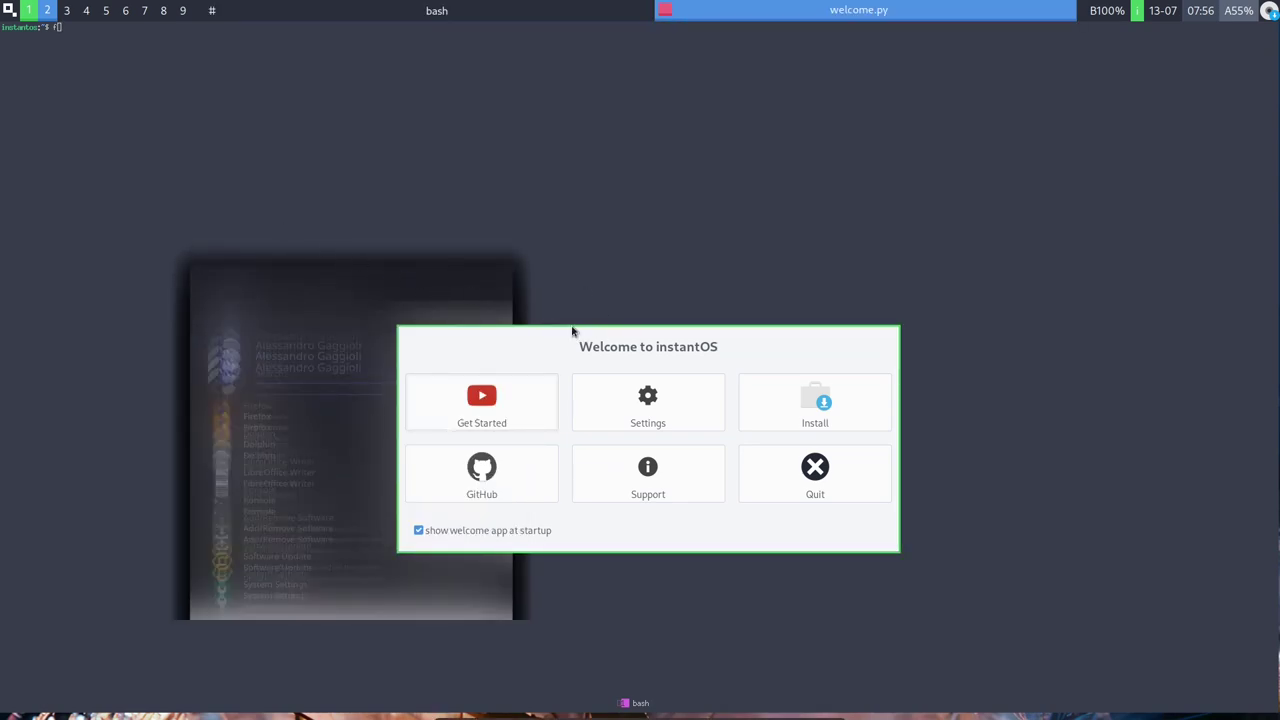
drag(573, 331, 480, 238)
click(106, 10)
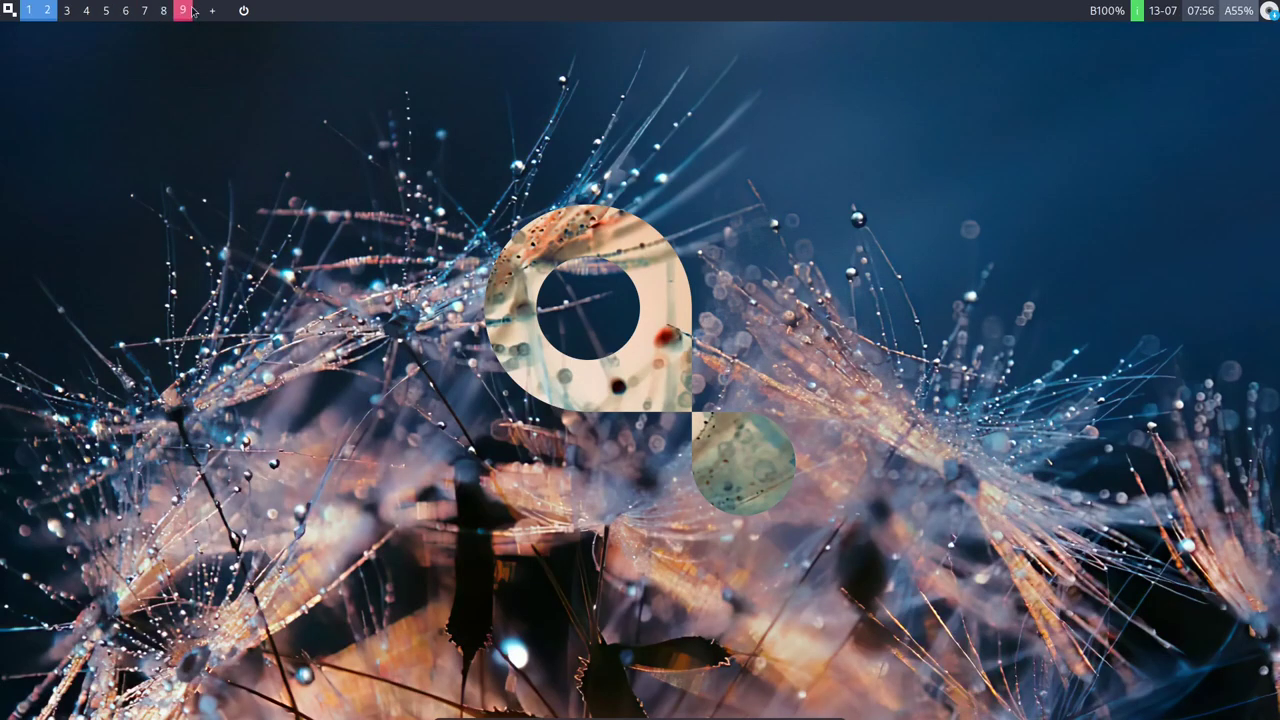
click(45, 10)
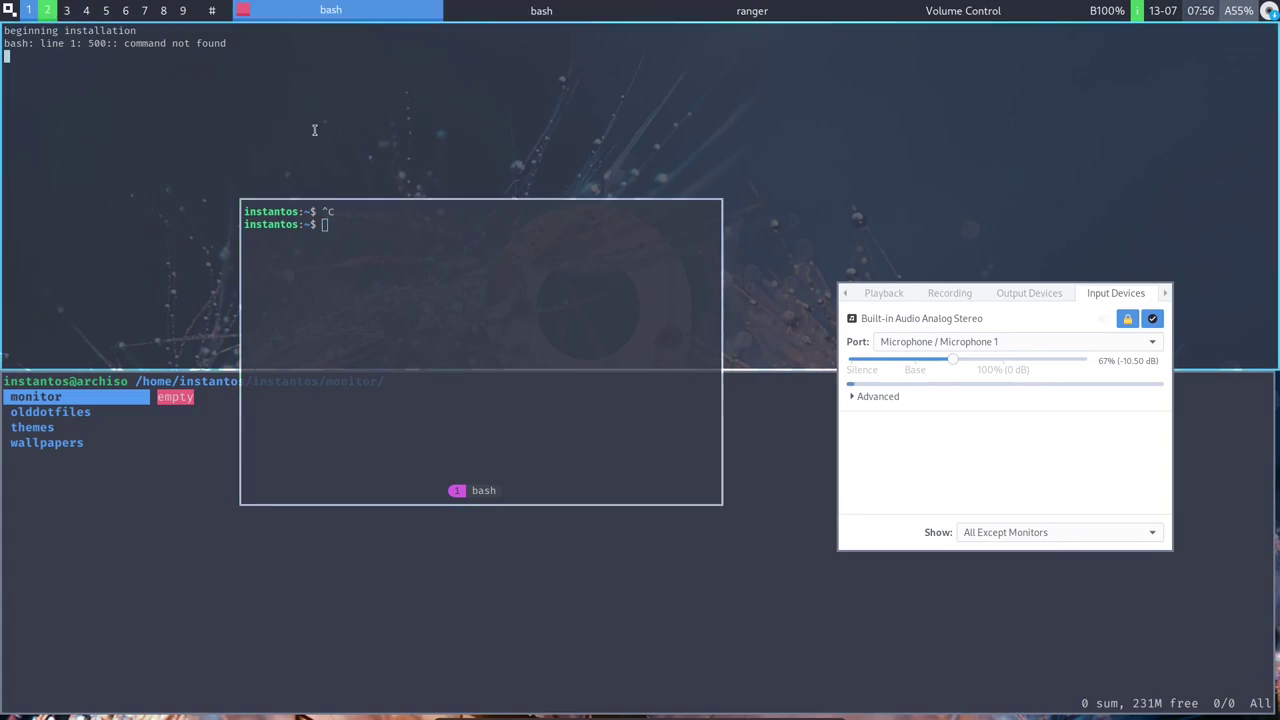
Step: On workspace 3, choose documentation from the instantOS menu and open the keybindings list
click(66, 10)
click(6, 9)
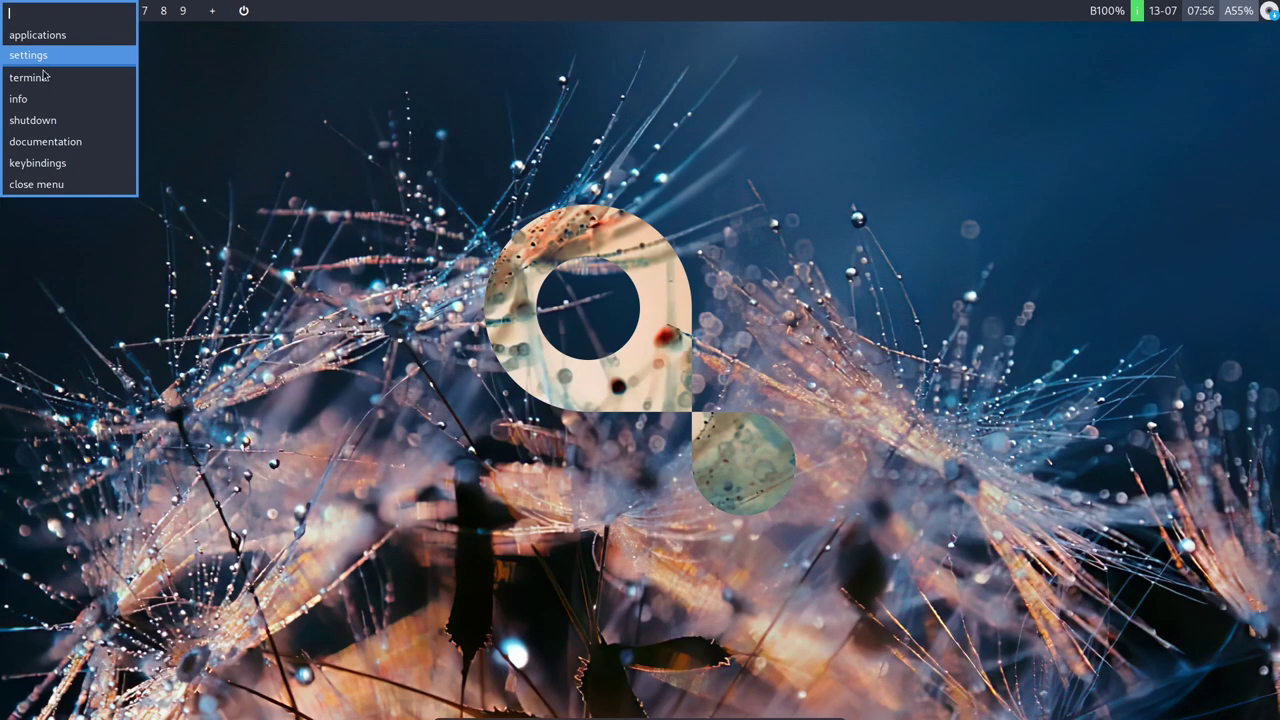
click(70, 150)
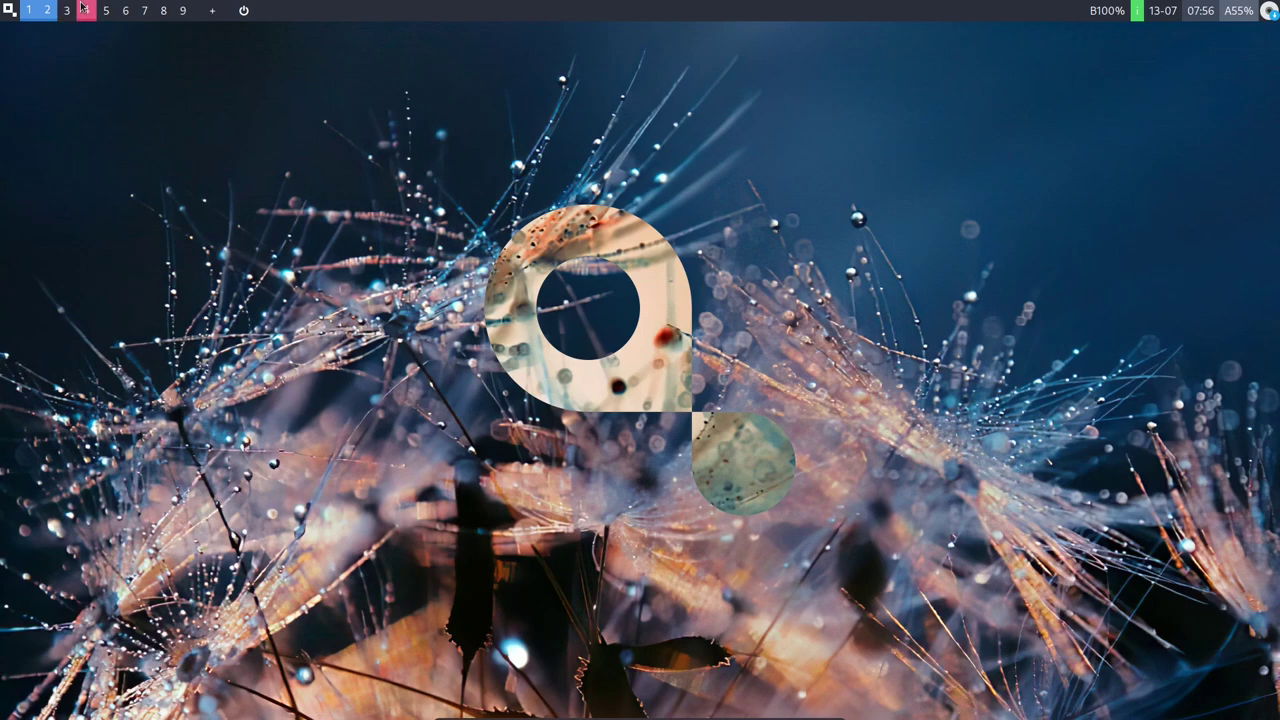
click(8, 10)
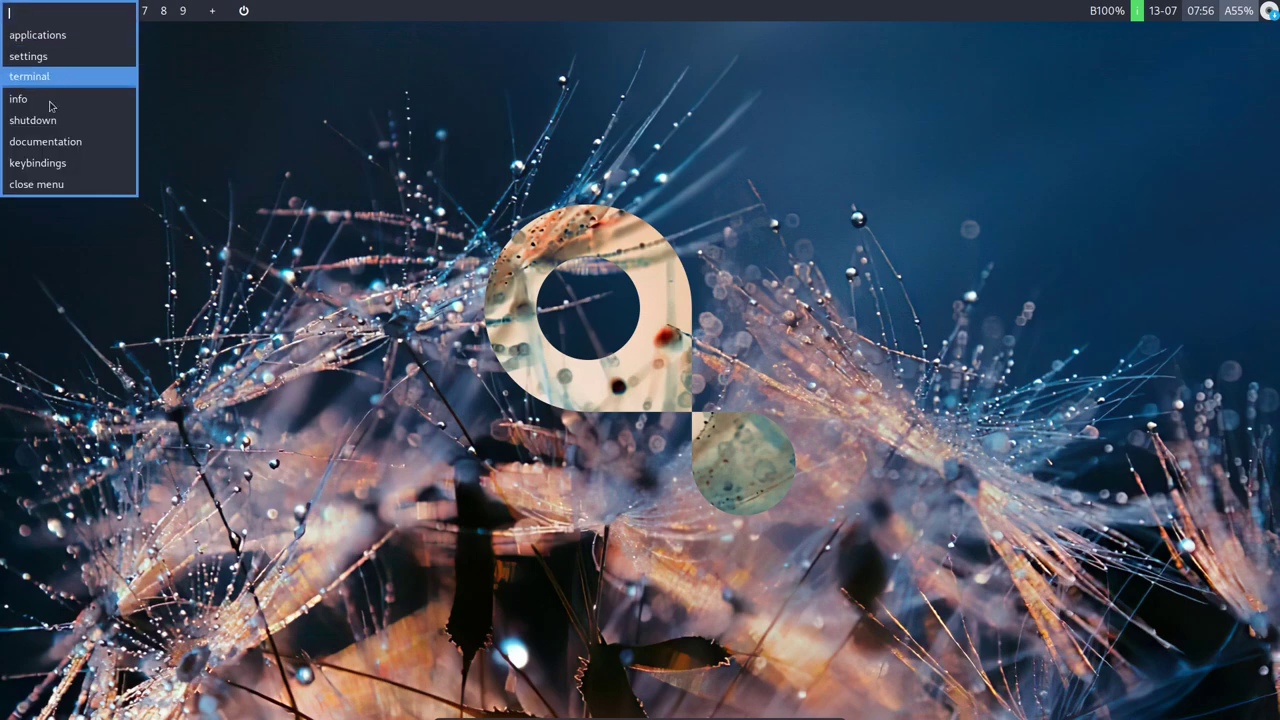
click(40, 162)
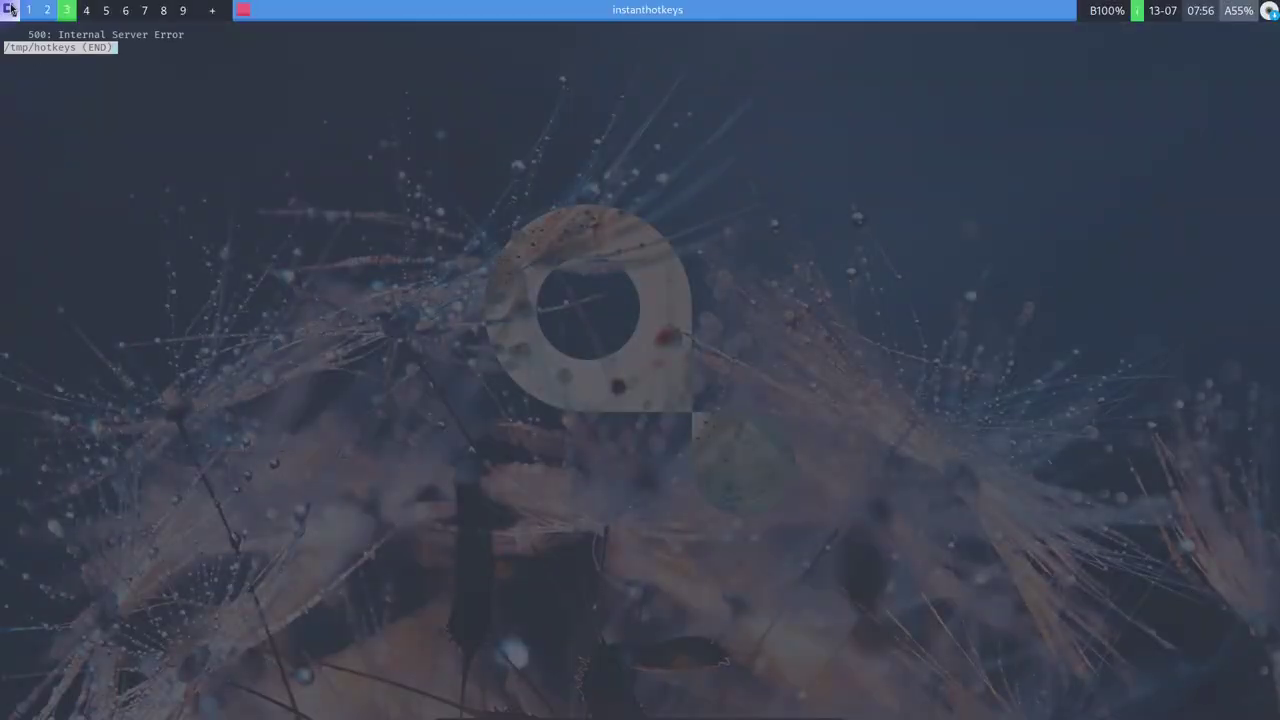
Step: Switch repeatedly among workspaces 1 to 4 to examine the Welcome, installer and hotkeys windows
click(86, 10)
click(66, 10)
click(29, 10)
click(66, 10)
click(47, 10)
click(30, 10)
click(47, 10)
click(66, 10)
click(30, 10)
click(46, 10)
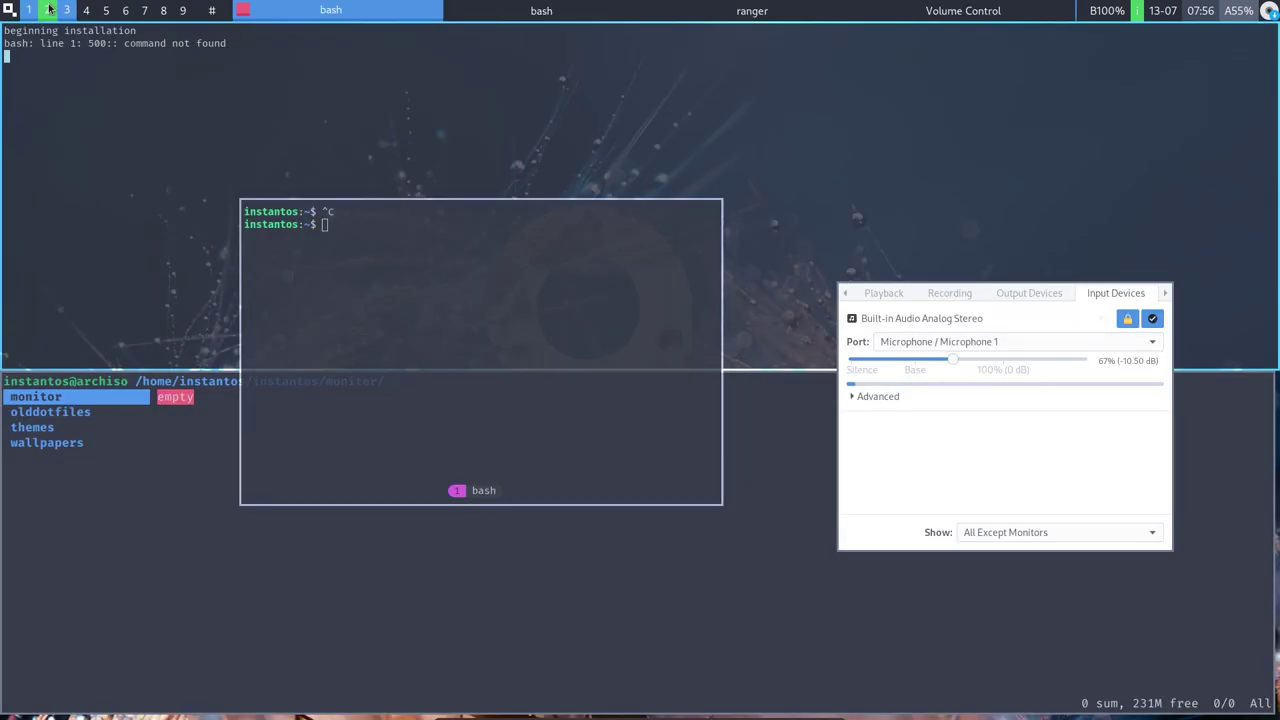
click(31, 10)
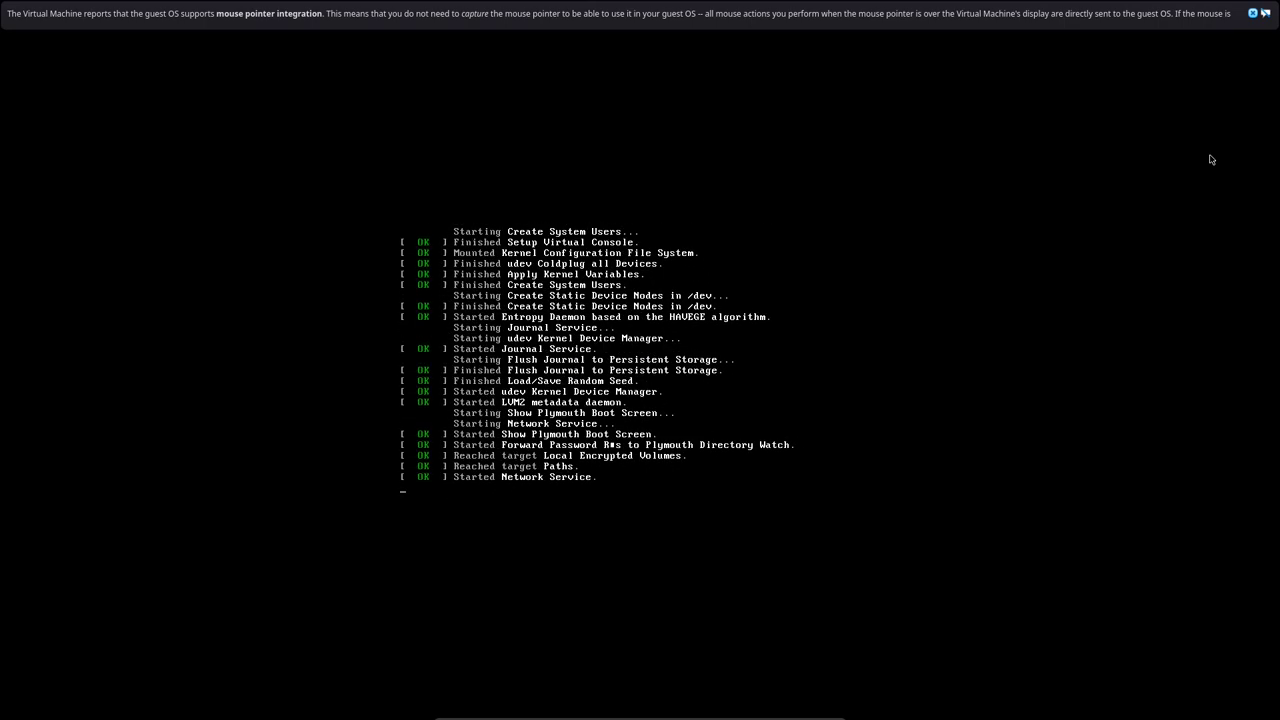
Step: Accept the switch to 1080p resolution in the freshly booted live session and start the instantOS installation
click(1252, 13)
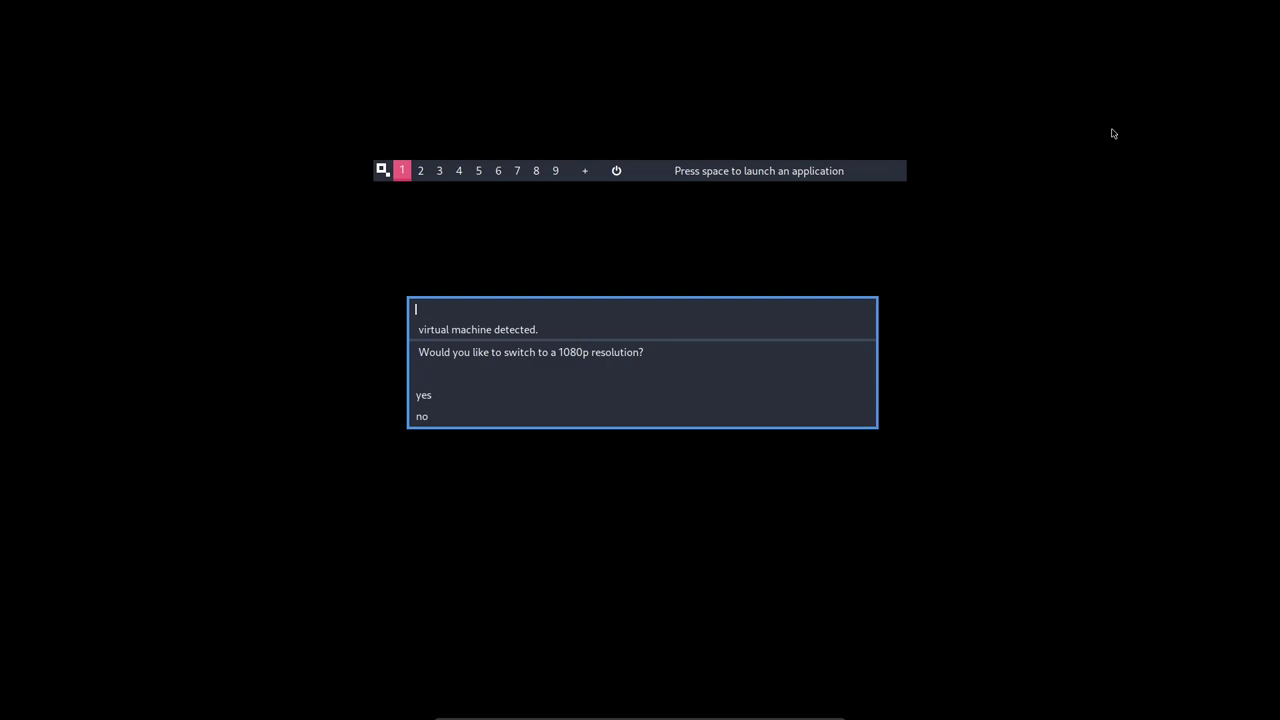
click(429, 393)
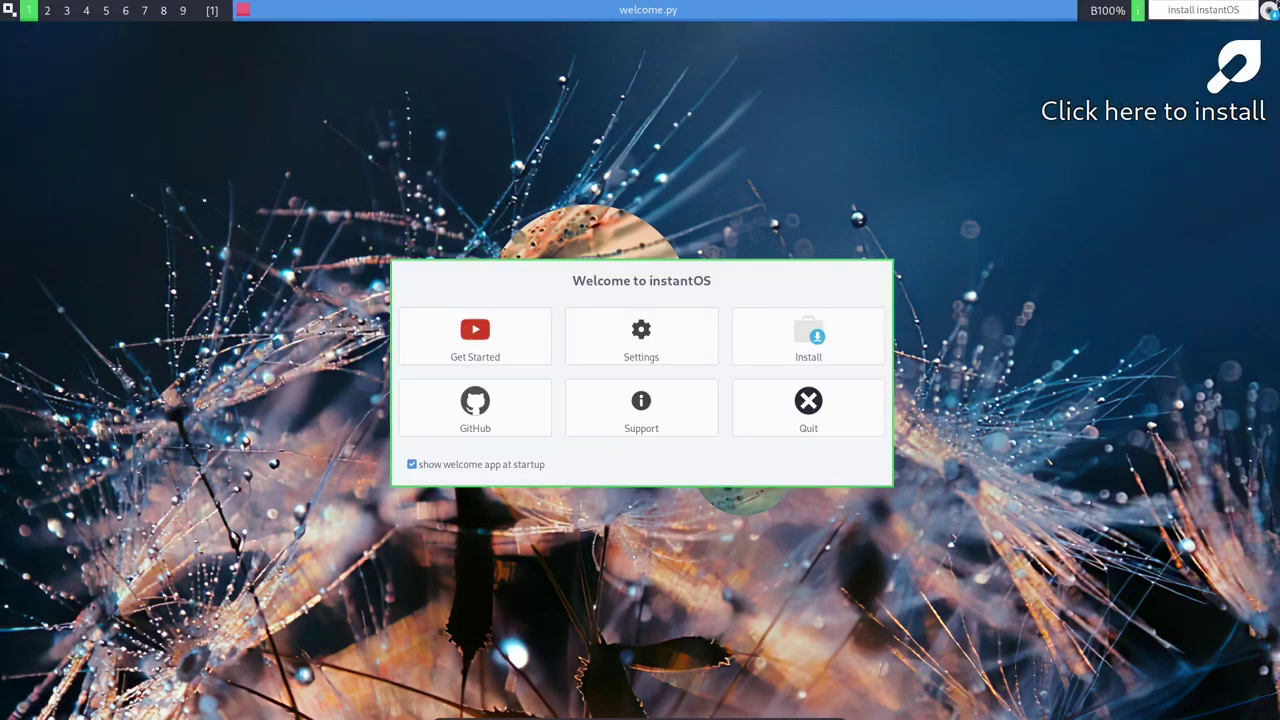
click(1215, 10)
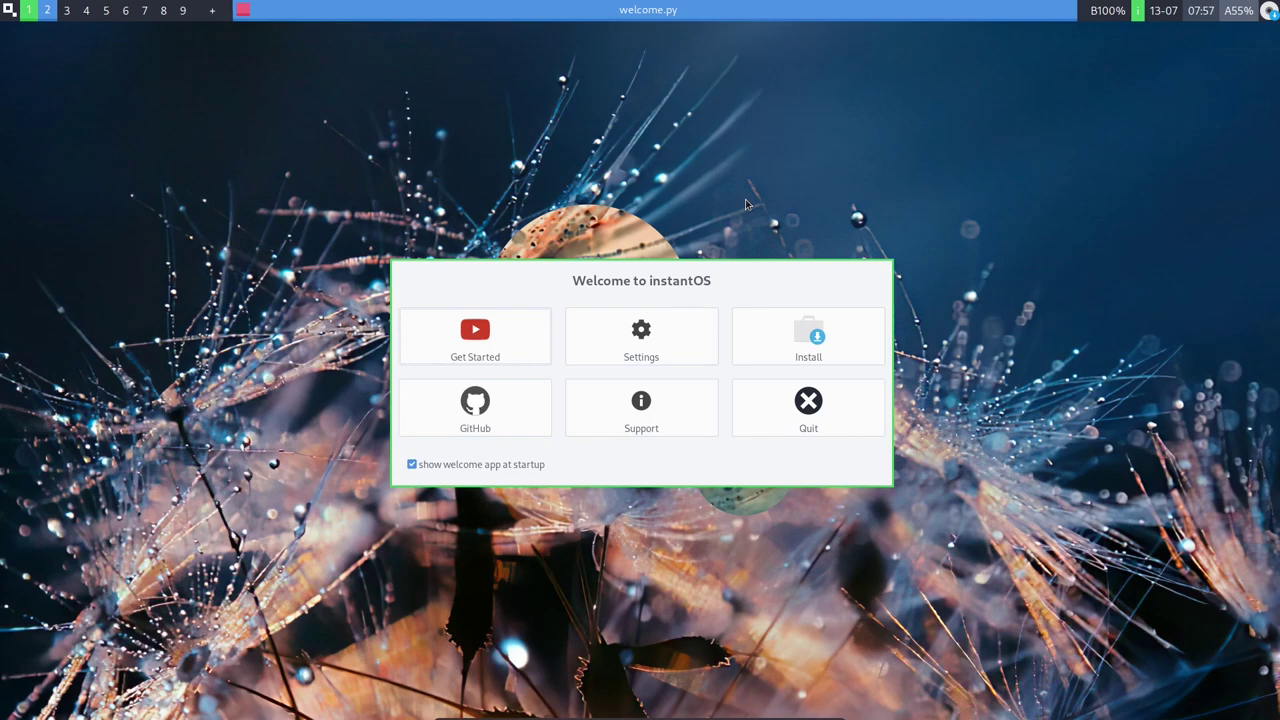
key(Return)
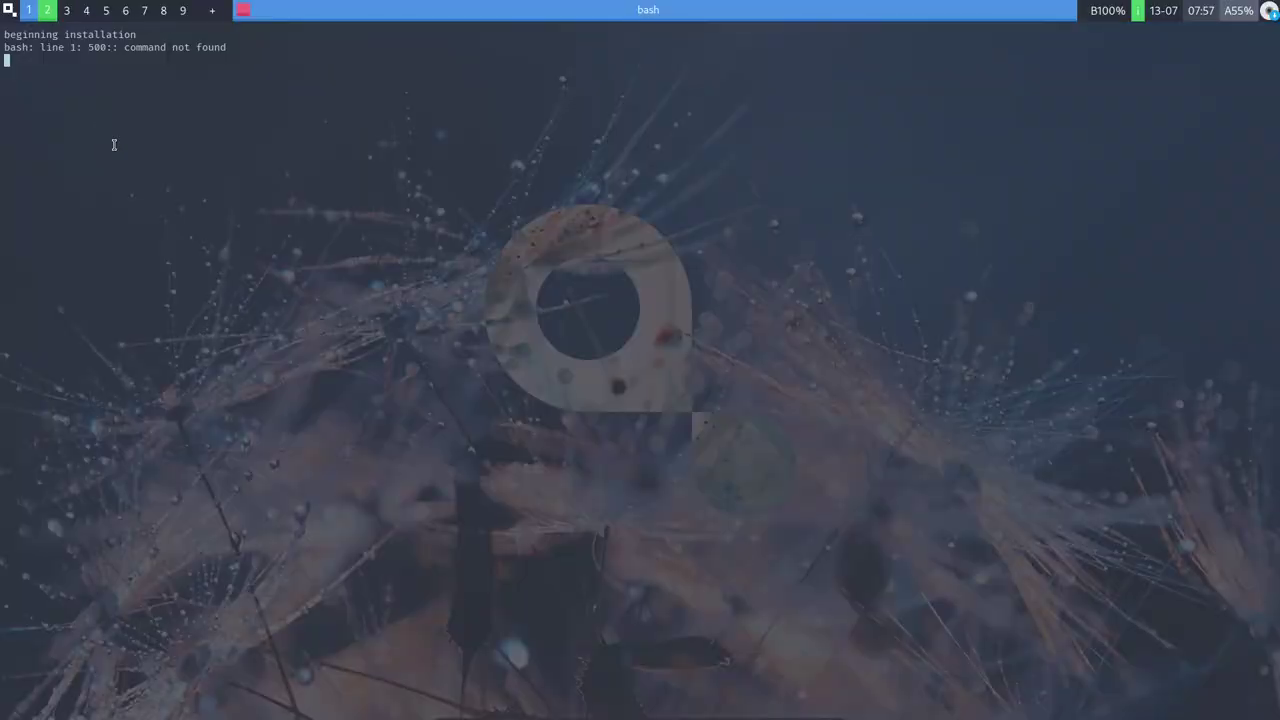
Step: Switch back and forth between workspaces 1 and 2 to check the installer terminal's progress
click(46, 12)
click(46, 12)
click(29, 16)
click(47, 16)
click(32, 18)
click(31, 13)
click(31, 13)
click(30, 12)
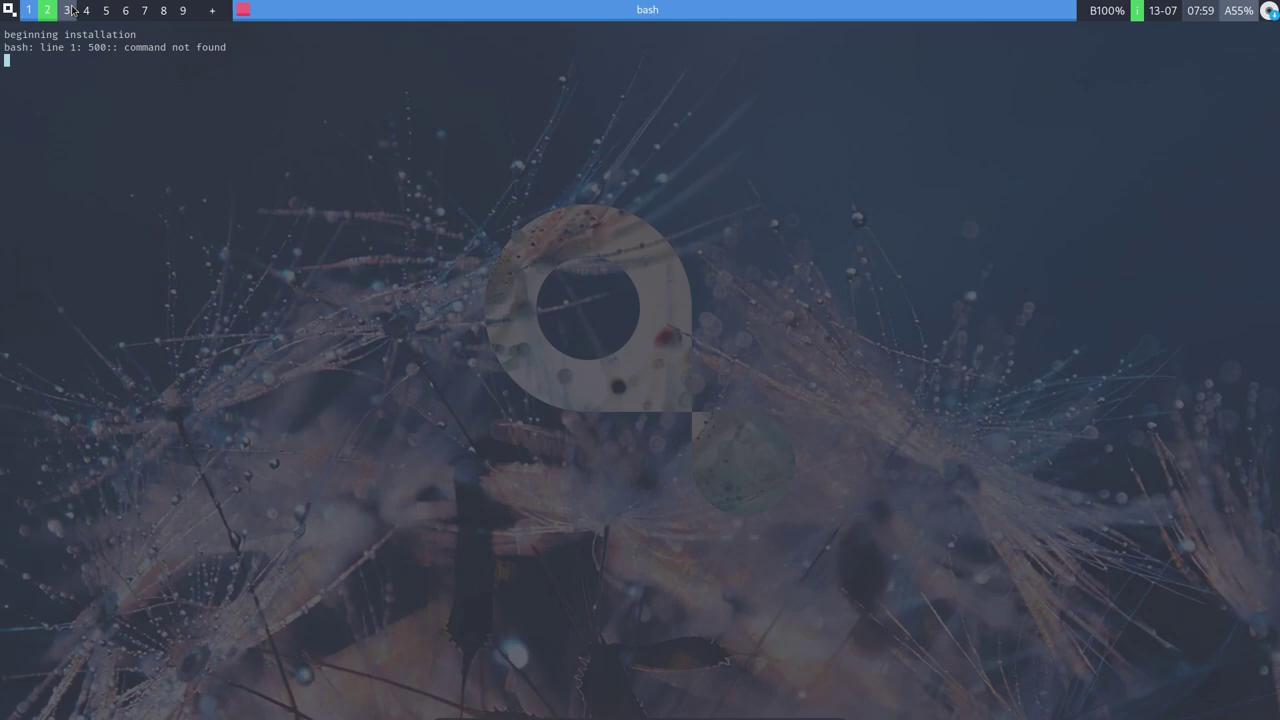
Step: Open the applications list on workspace 3 and browse the bundled applications through to the end
click(70, 10)
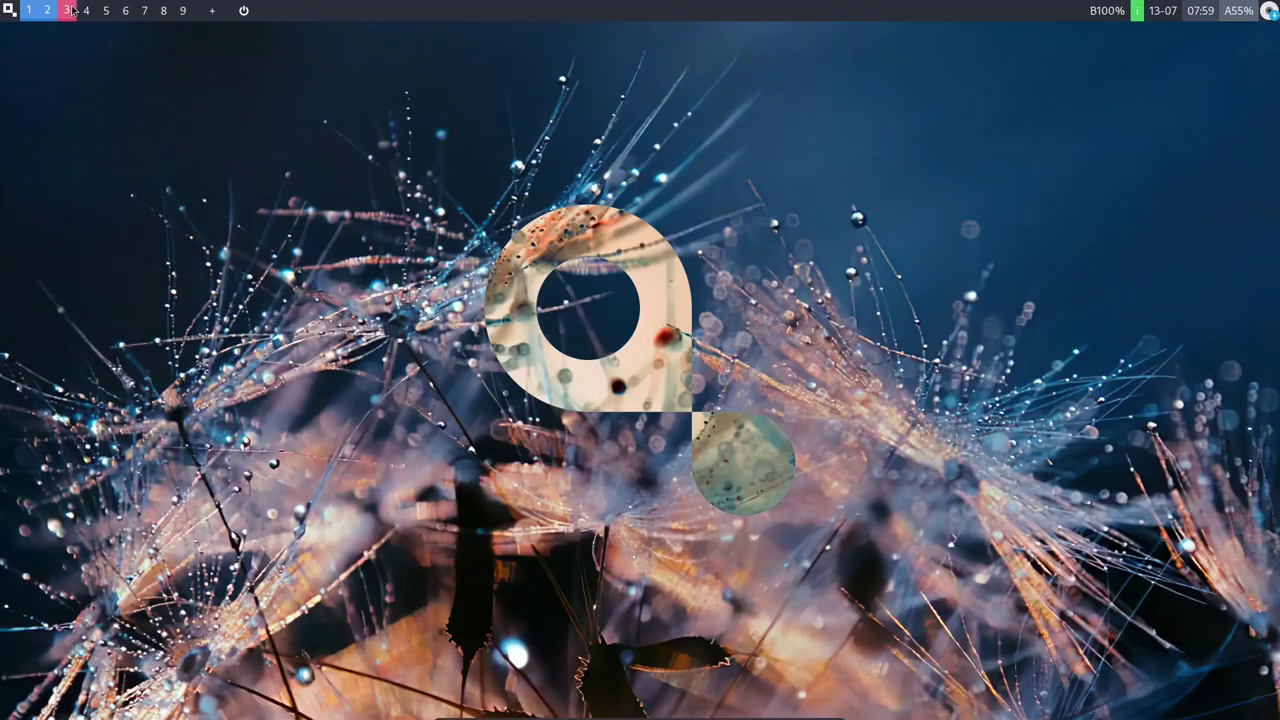
click(8, 10)
click(40, 31)
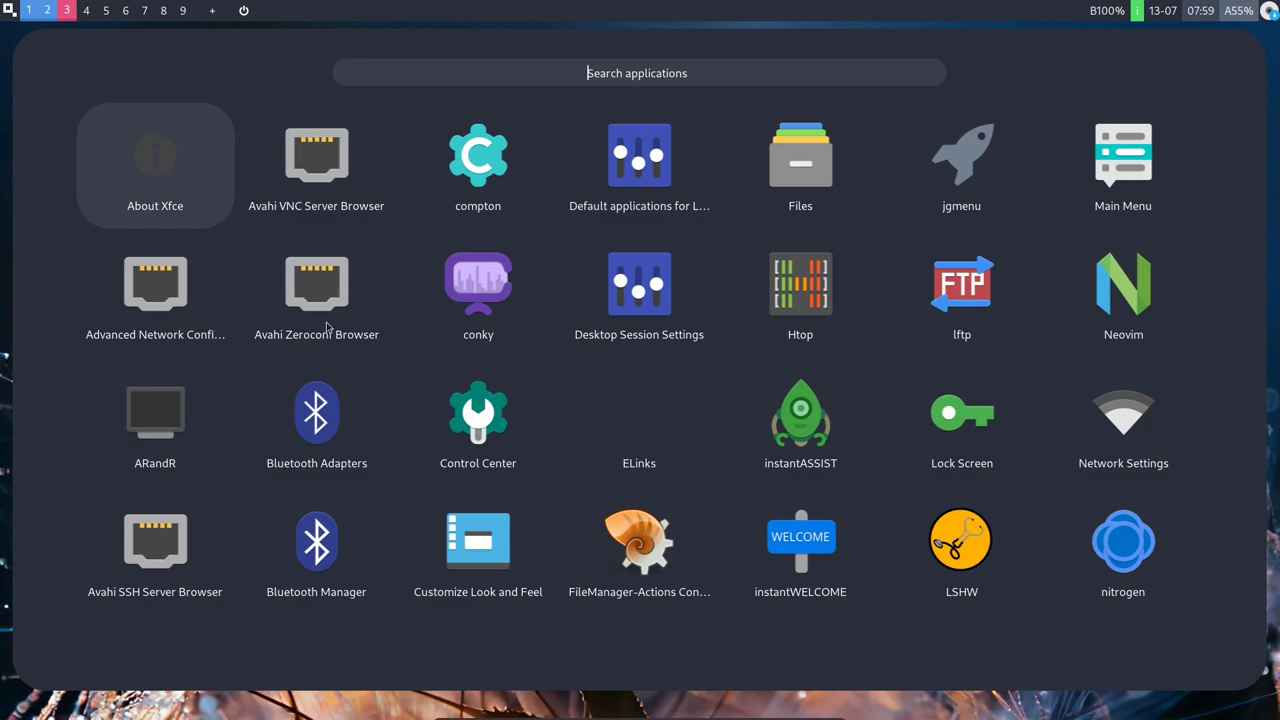
key(Down)
key(Down)
key(Down)
key(Down)
key(Down)
key(Down)
key(Down)
key(Down)
key(Down)
key(Down)
key(Down)
key(Down)
key(Down)
key(Down)
key(Down)
key(Down)
key(Down)
key(Down)
key(Down)
key(Down)
key(Down)
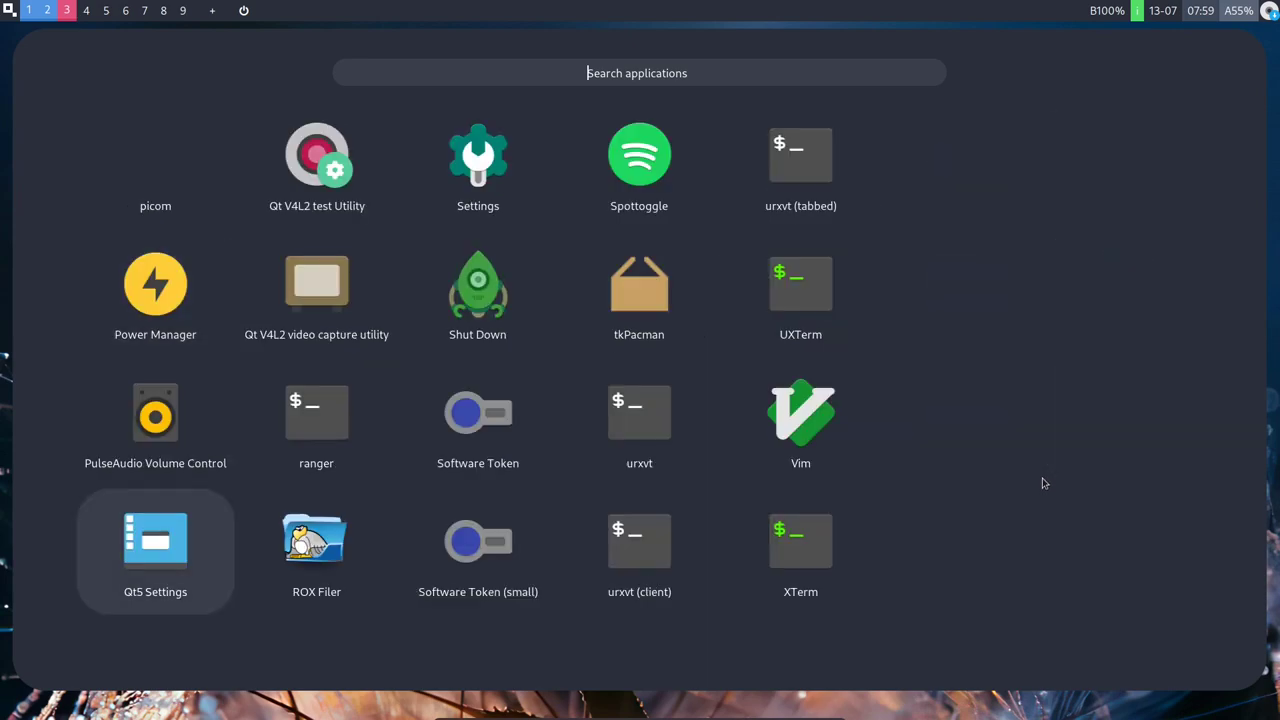
key(Down)
key(Down)
key(Down)
key(Down)
key(Down)
key(Down)
key(Down)
key(Down)
key(Down)
key(Down)
key(Down)
key(Down)
key(Down)
key(Down)
key(Down)
key(Down)
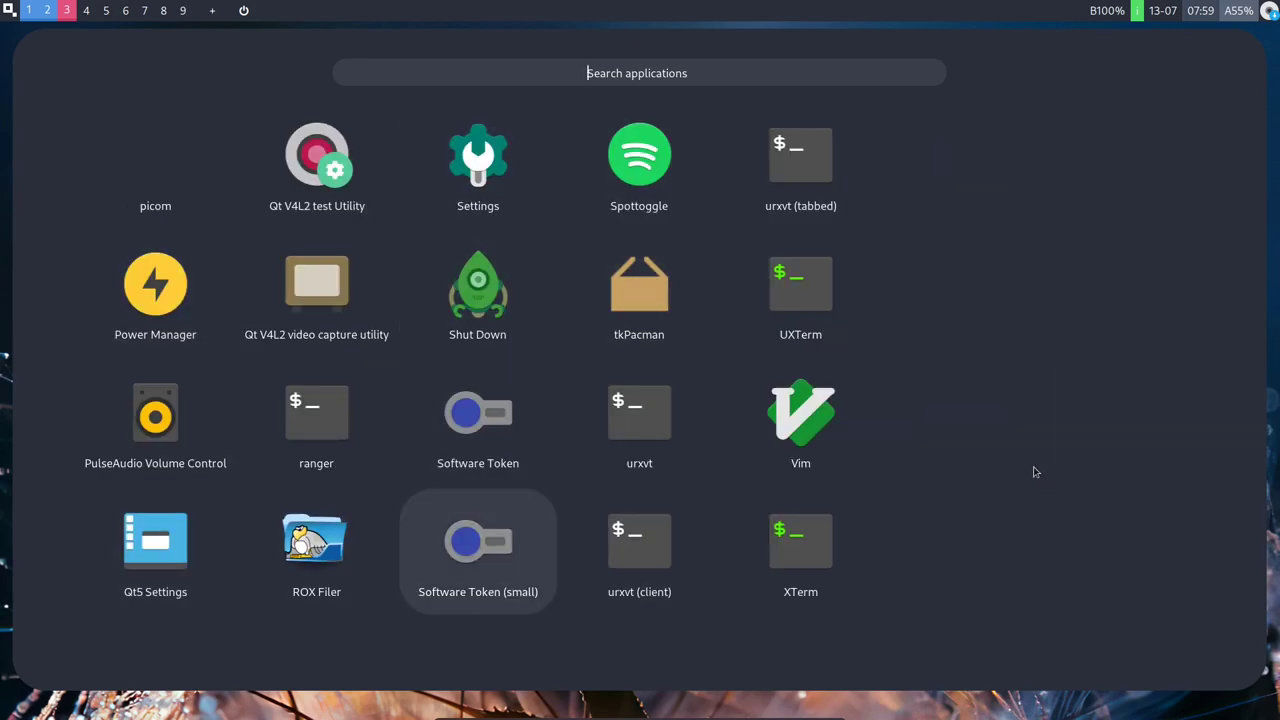
Step: Launch UXTerm from the applications list
key(Up)
key(Up)
key(Right)
key(Down)
click(797, 323)
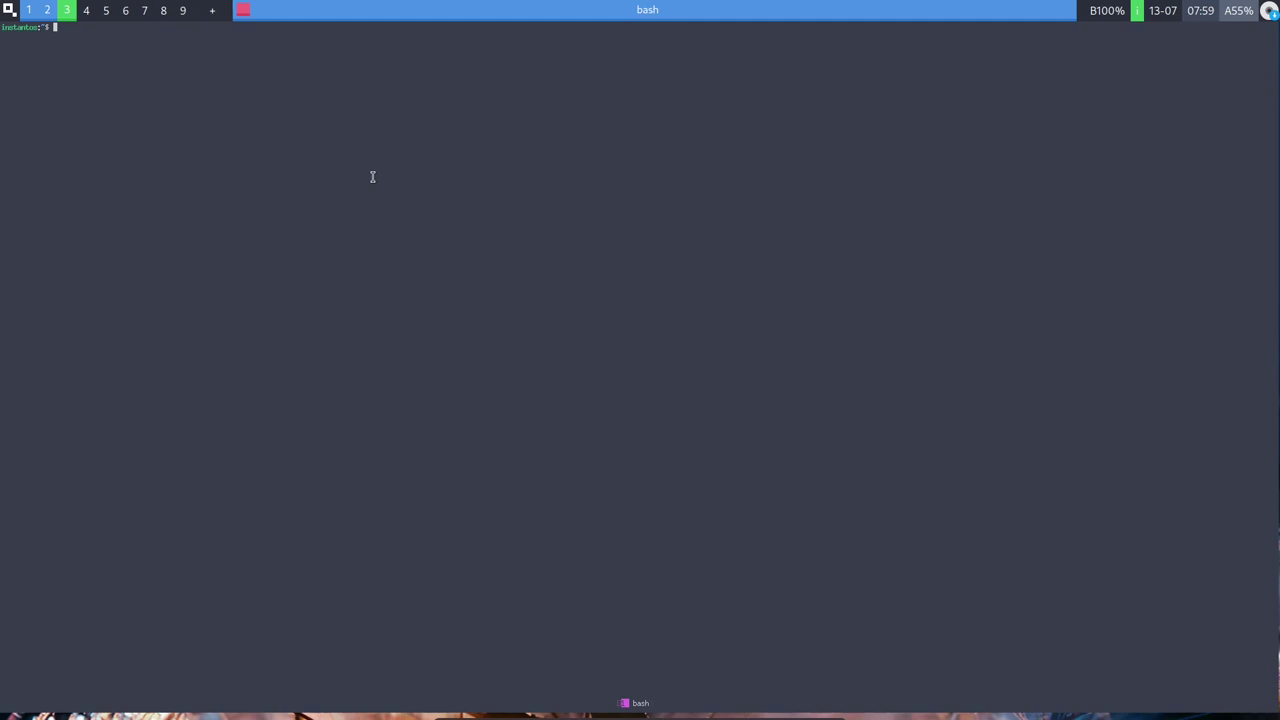
Step: Run genfstab and try the command fstabgen in the terminal
text(genfstab)
key(Return)
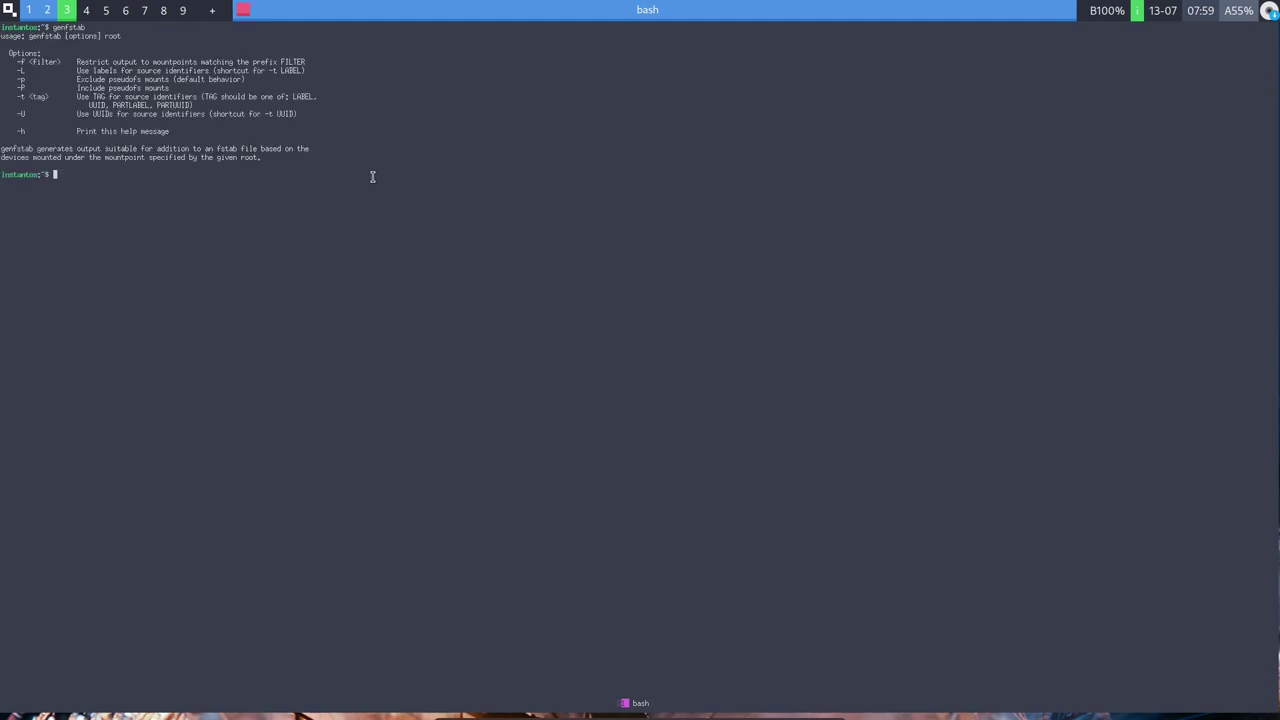
text(fstabgen)
key(Return)
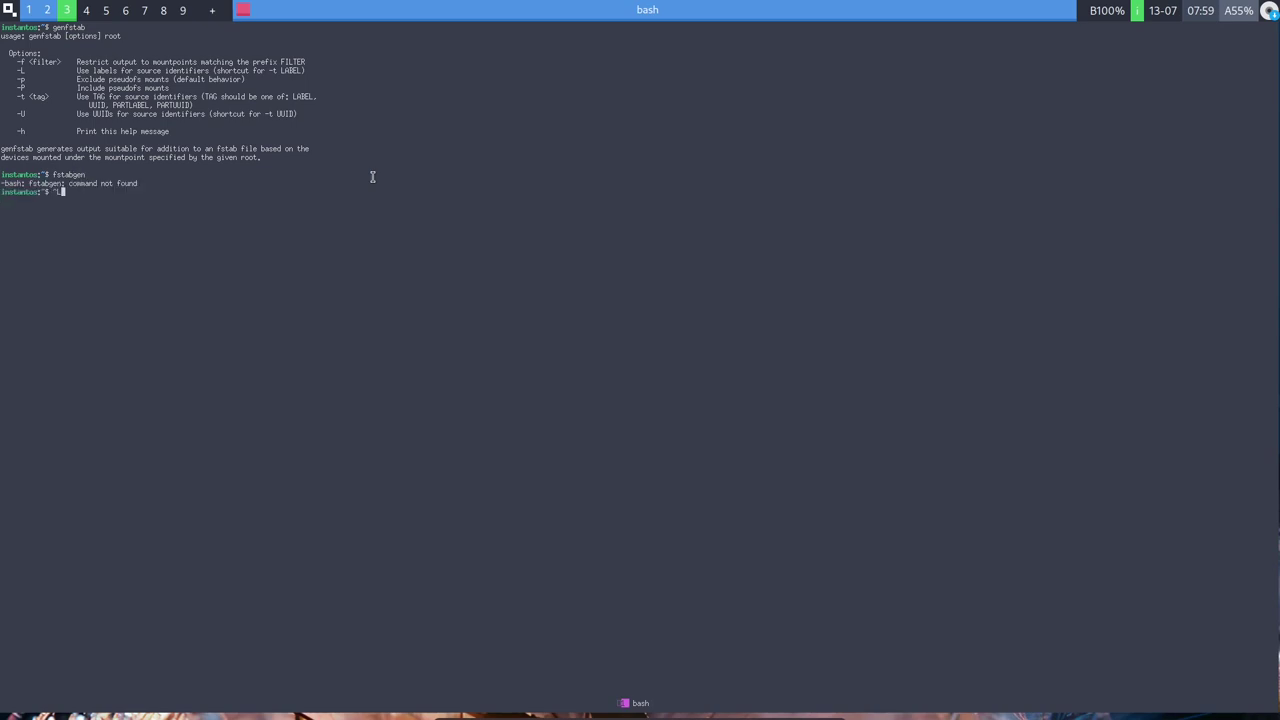
Step: Clear the terminal output and run genfstab again
text(clear)
key(Return)
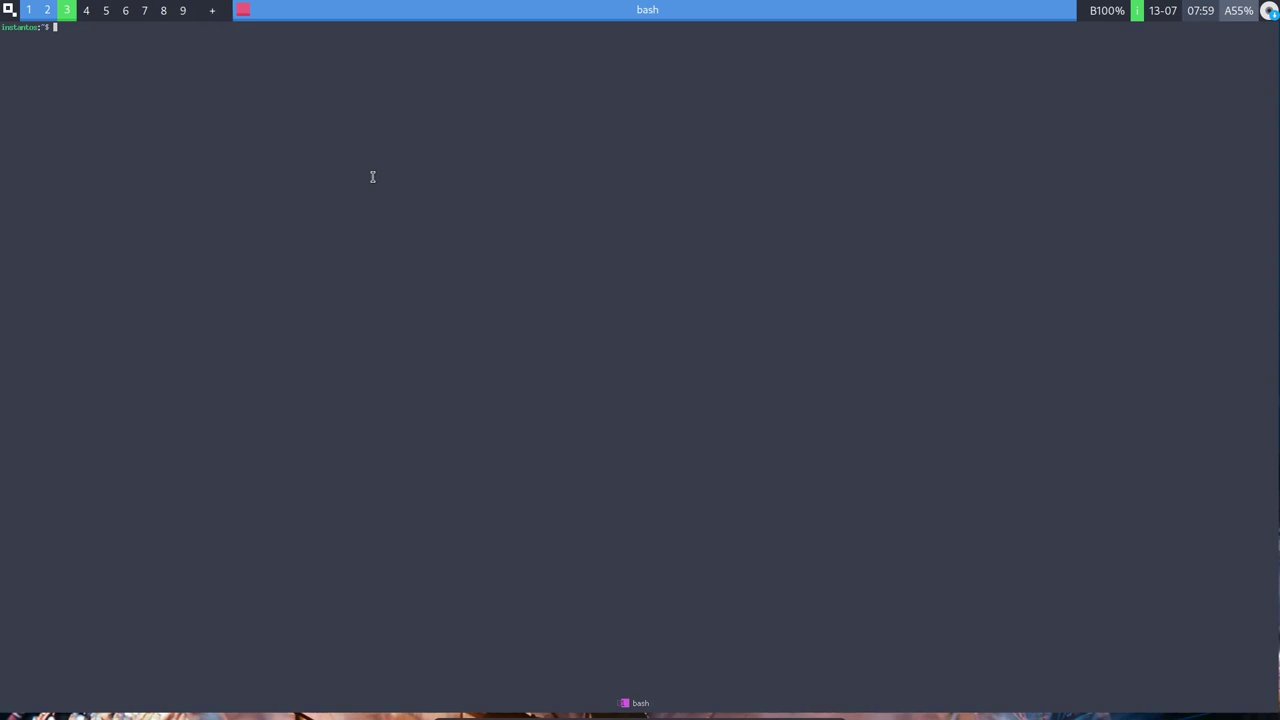
text(genfstab)
key(Return)
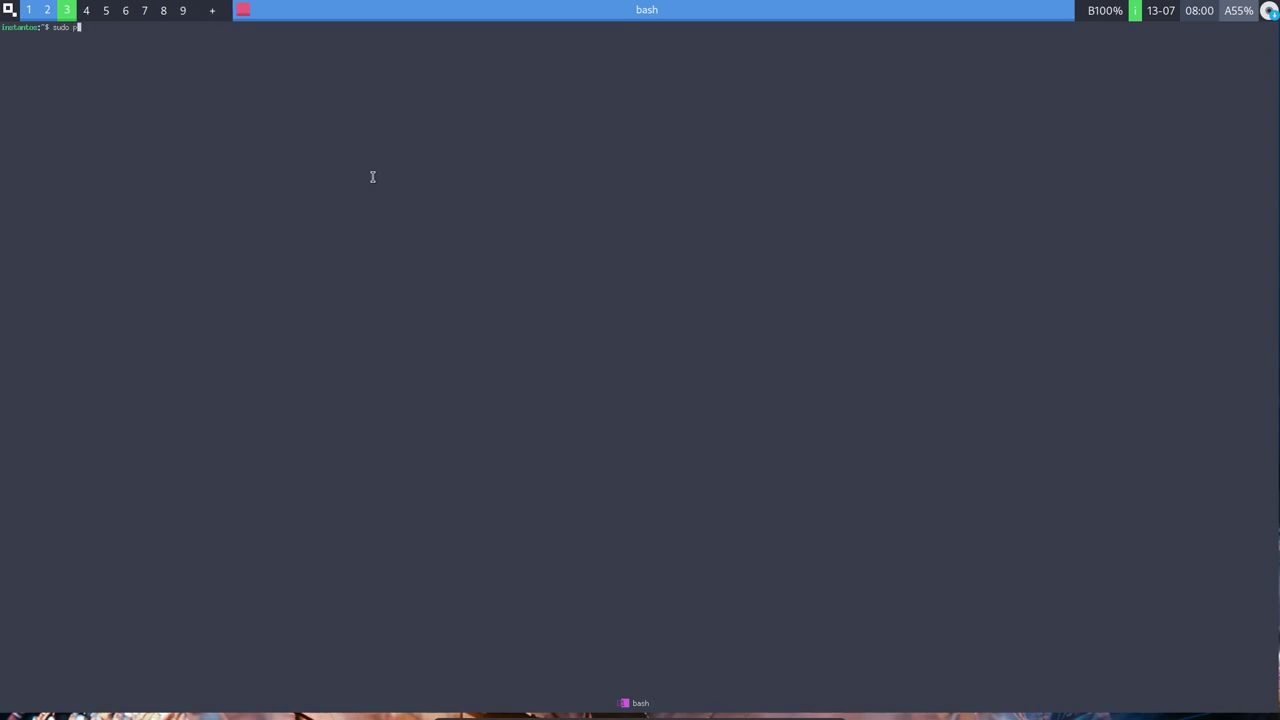
text(mac upgrad)
key(BackSpace)
key(BackSpace)
key(BackSpace)
key(BackSpace)
key(BackSpace)
key(BackSpace)
key(BackSpace)
key(BackSpace)
key(BackSpace)
key(BackSpace)
key(BackSpace)
key(BackSpace)
key(BackSpace)
key(BackSpace)
key(BackSpace)
key(BackSpace)
key(BackSpace)
text(sudo pacman )
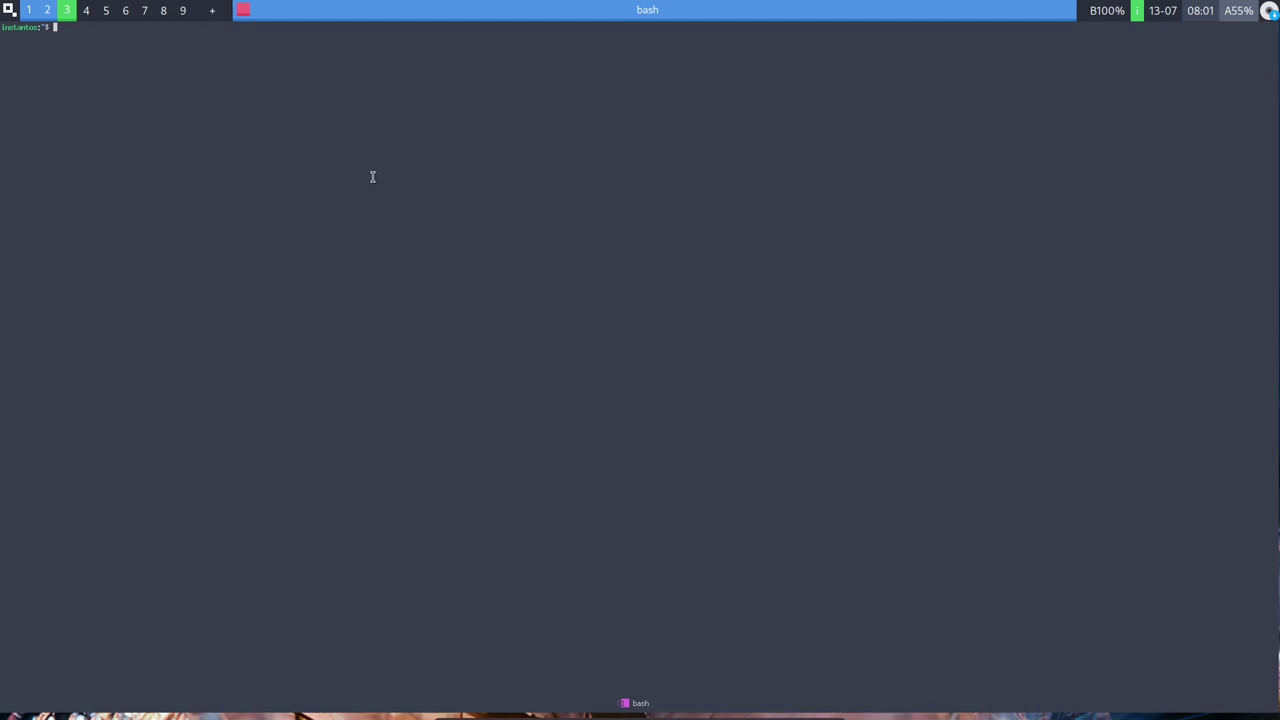
Step: Open the instantOS menu on an empty workspace, then bring up the application launcher and dismiss it
click(106, 10)
click(8, 10)
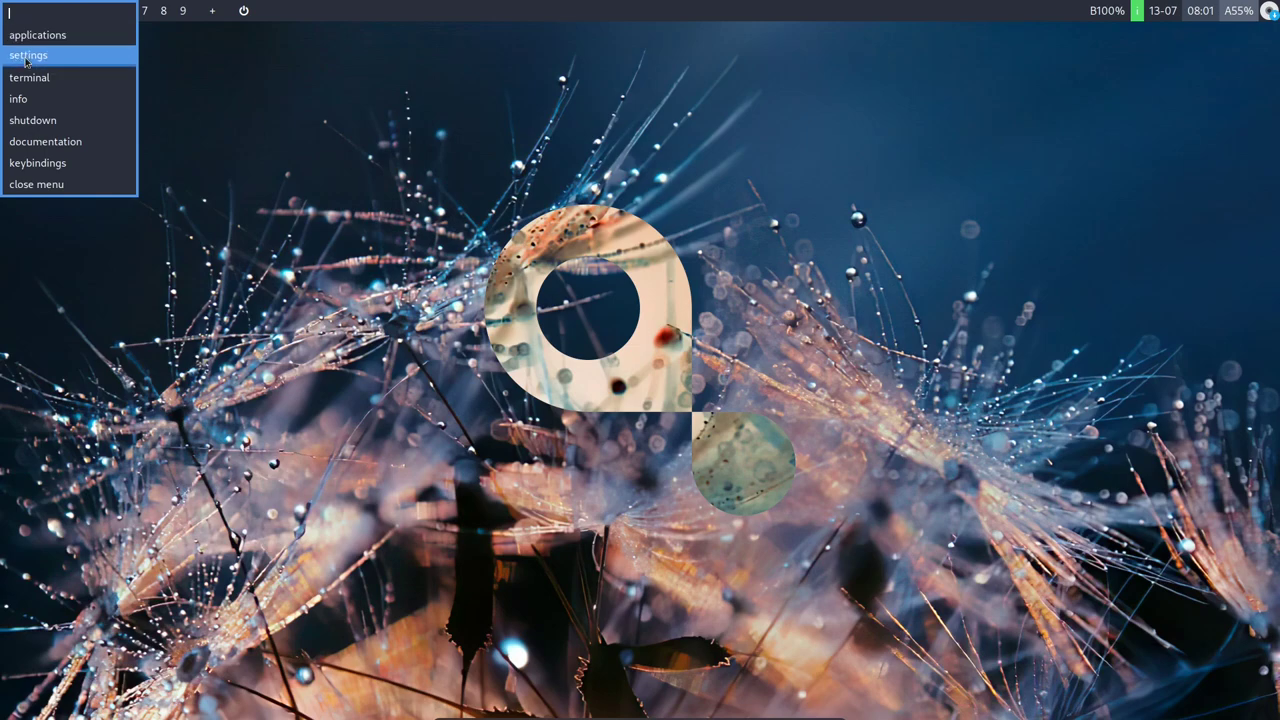
key(super+space)
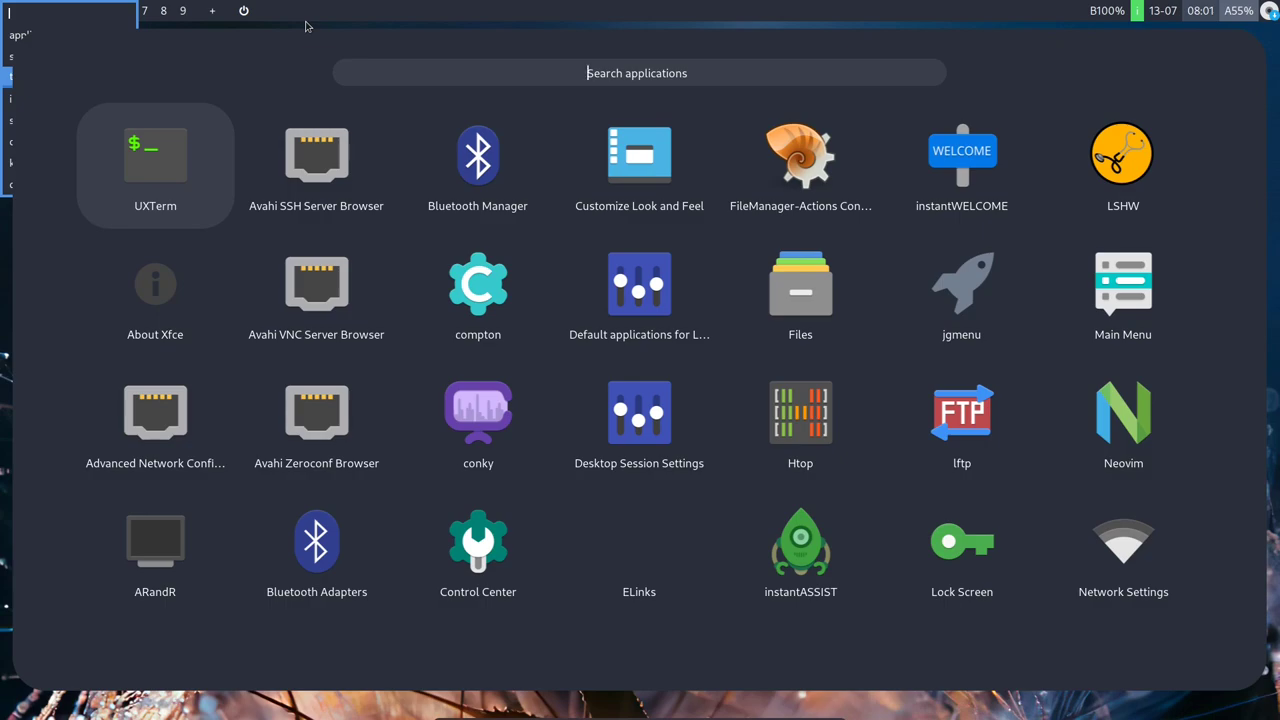
key(Escape)
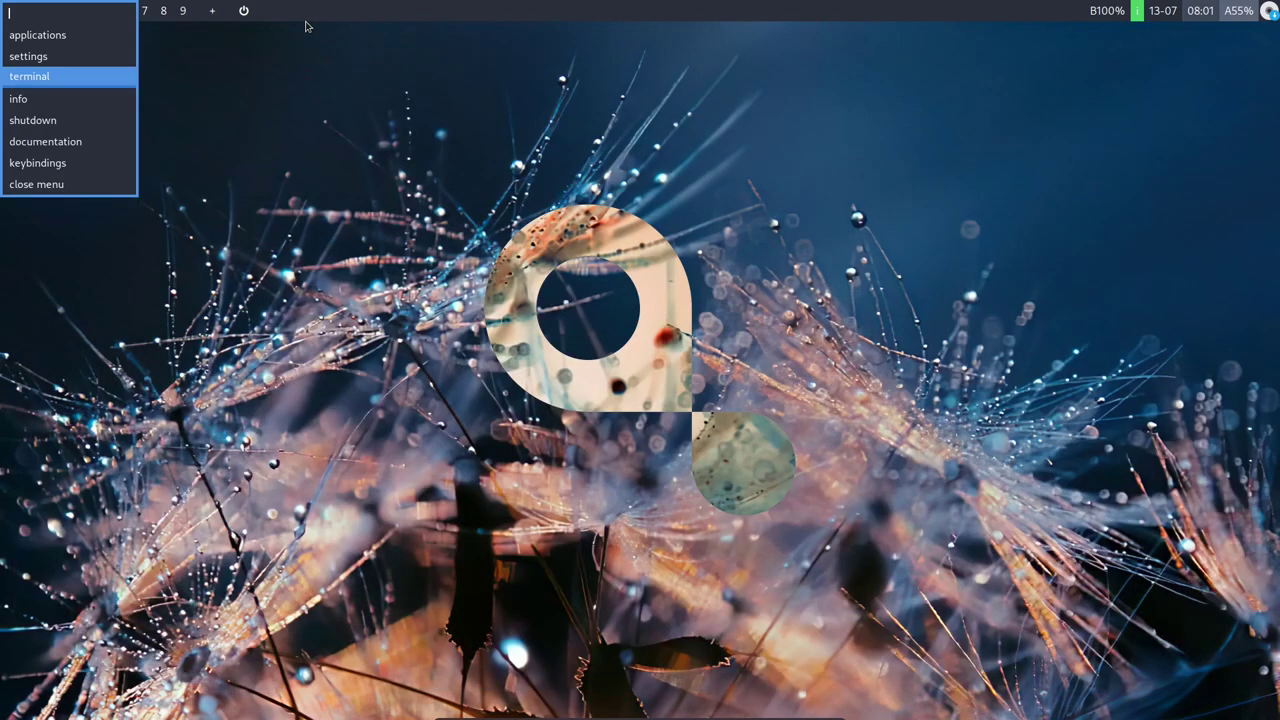